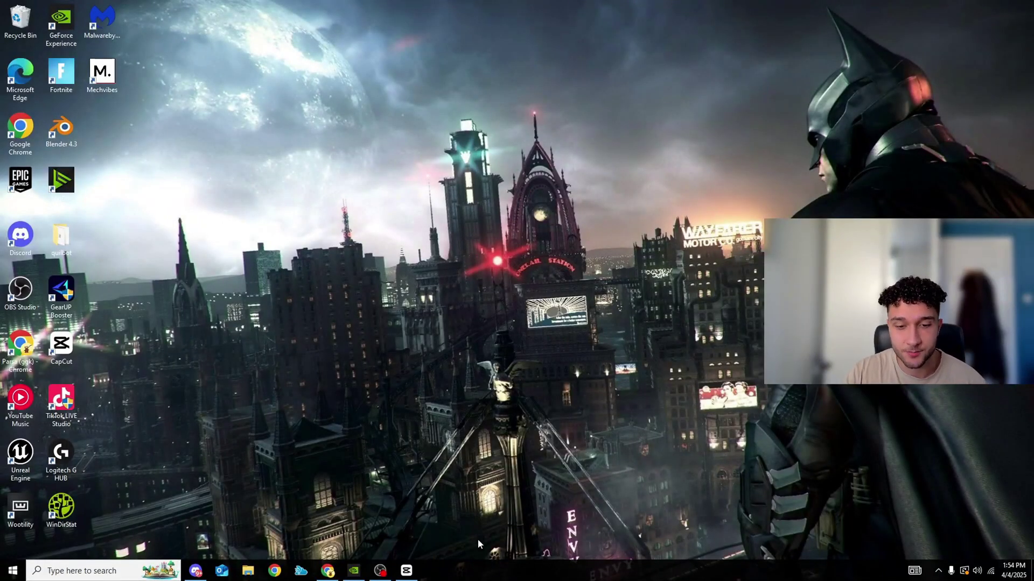
Open Task Manager from the taskbar and review the disabled startup apps, CCXProcess through Wondershare Studio.
right_click(534, 571)
click(573, 529)
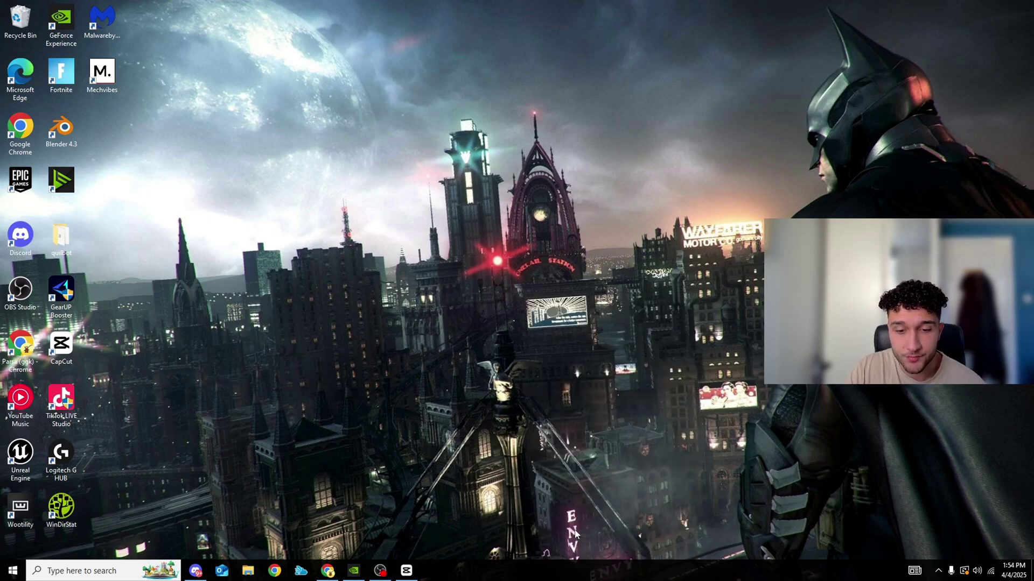
click(454, 123)
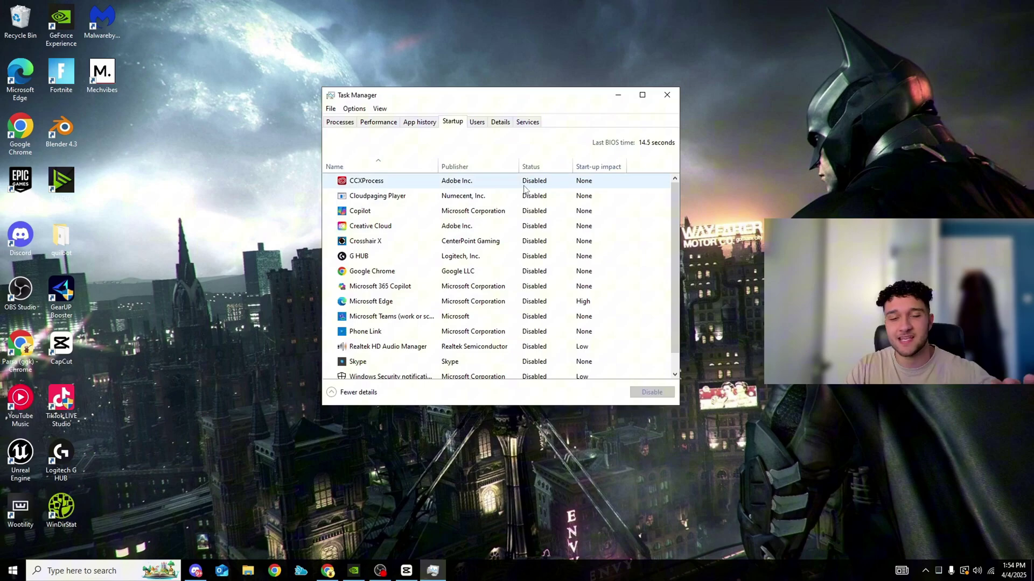
scroll(534, 262, down, 1)
scroll(531, 263, up, 1)
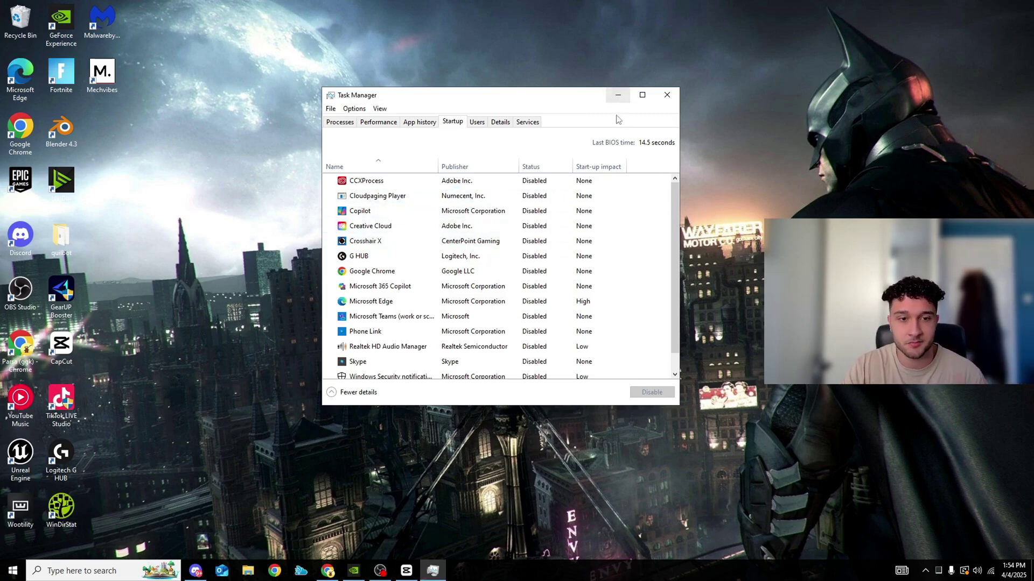
Minimize Task Manager and launch Windows PowerShell as administrator through a 'power' search.
click(617, 95)
click(129, 570)
text(p)
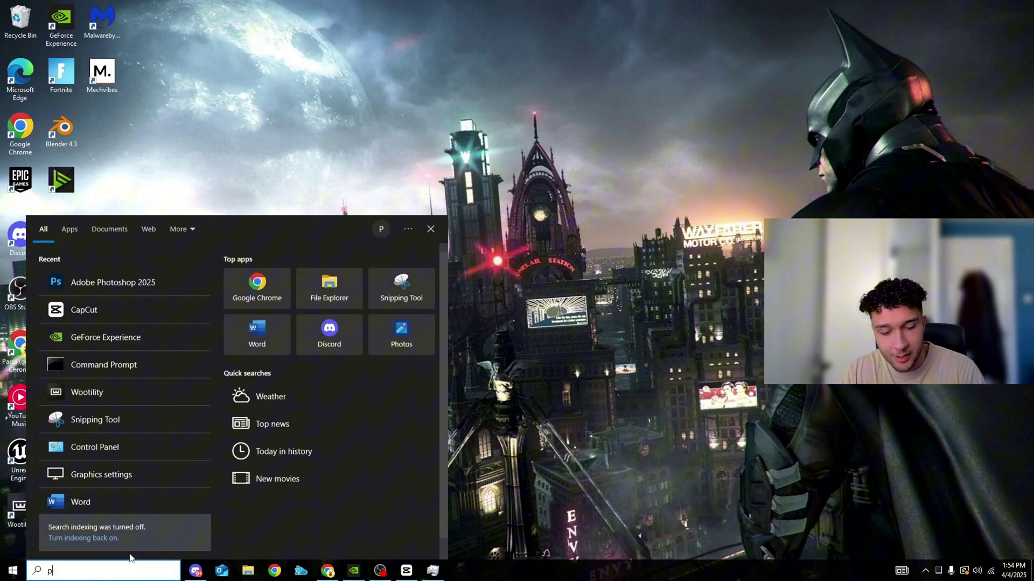
text(ower)
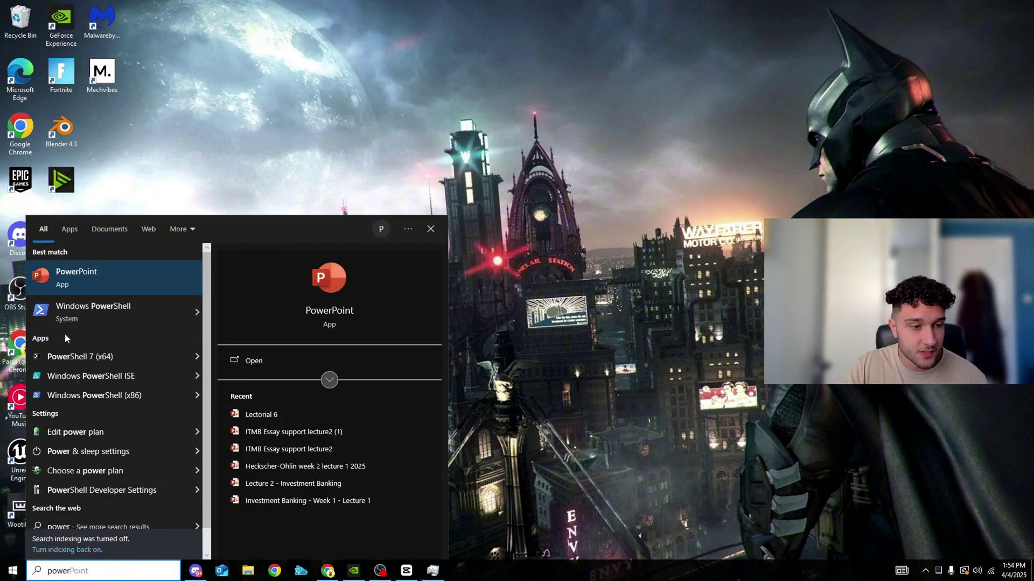
right_click(96, 315)
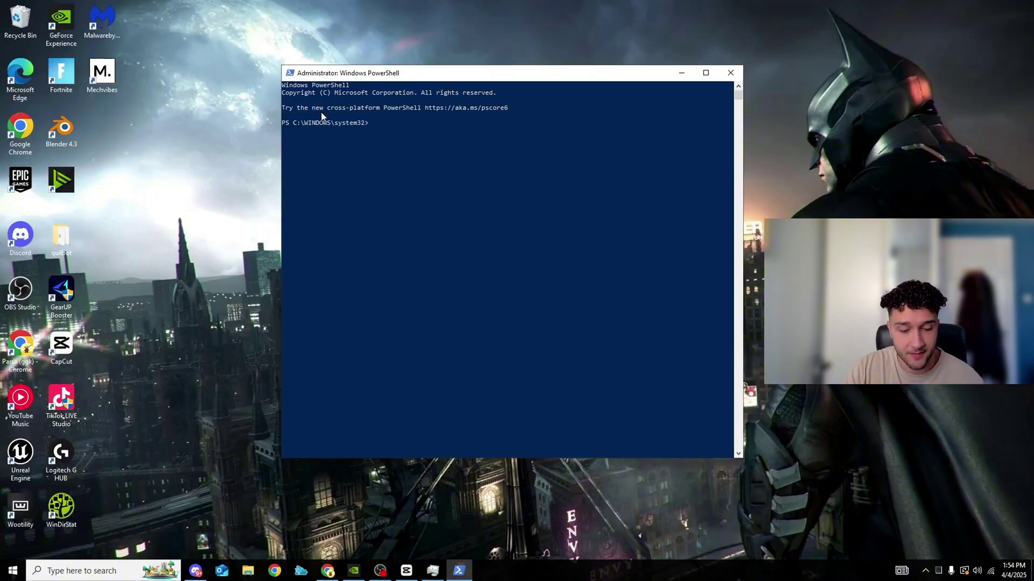
Reopen Task Manager with Ctrl+Shift+Esc and review the Services tab and disabled startup apps.
drag(377, 129, 570, 234)
key(ctrl+shift+Escape)
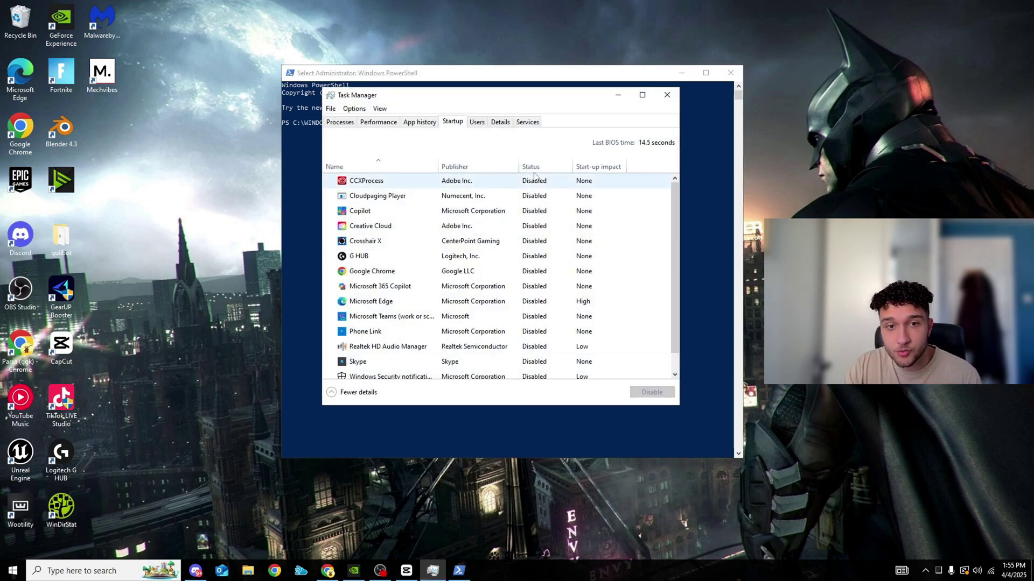
scroll(502, 226, down, 1)
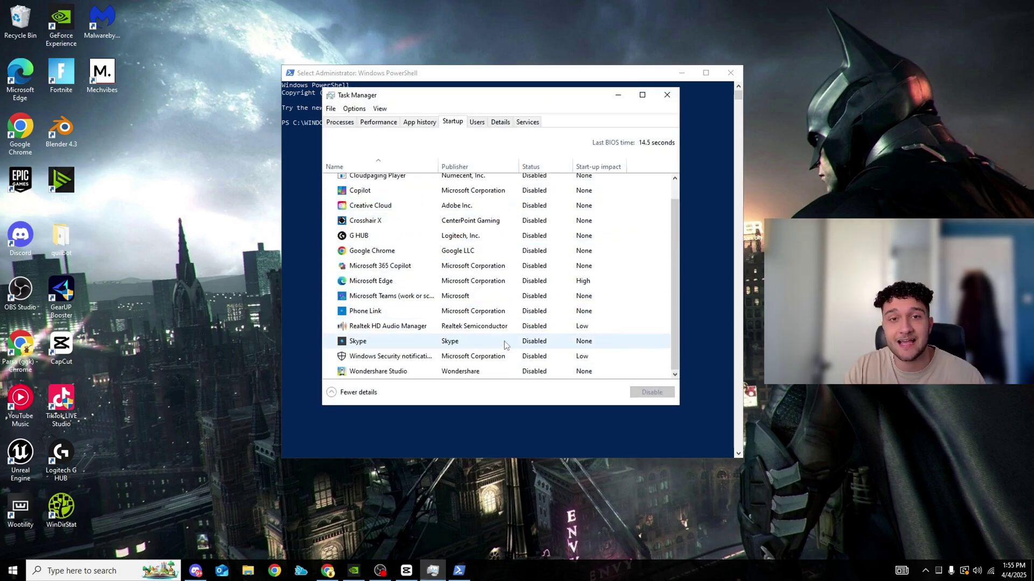
click(527, 122)
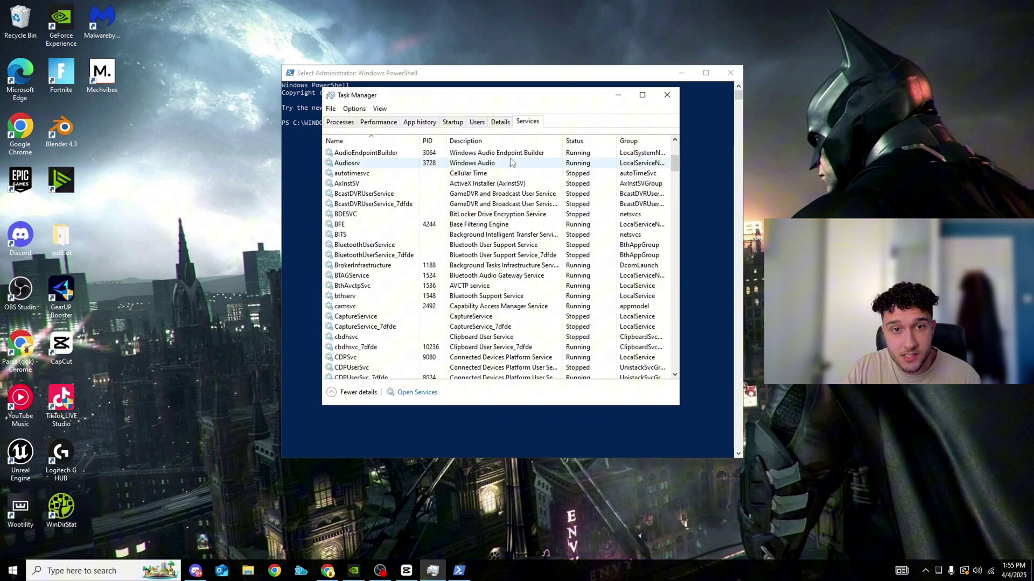
click(452, 122)
scroll(516, 276, down, 1)
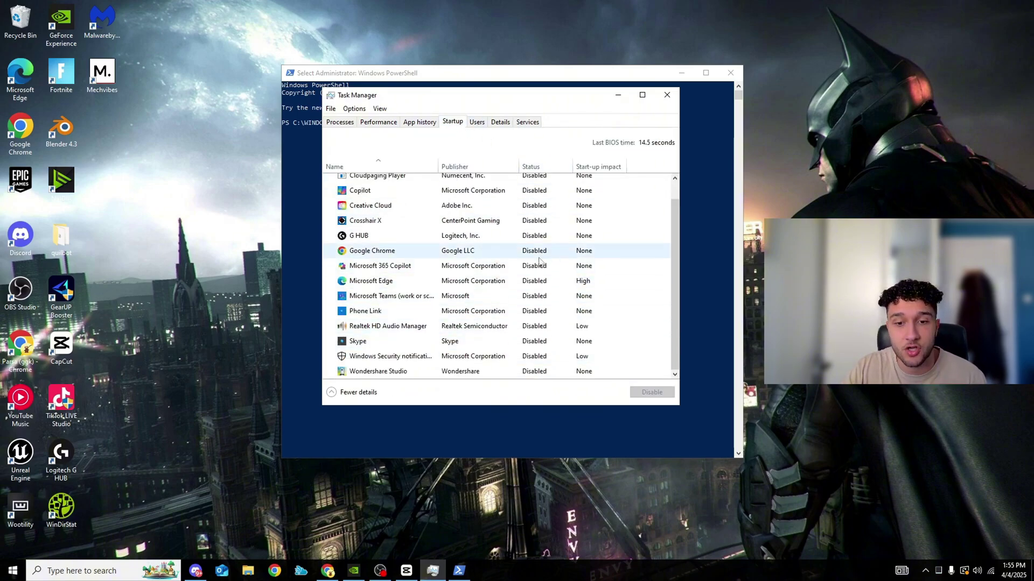
scroll(539, 275, up, 1)
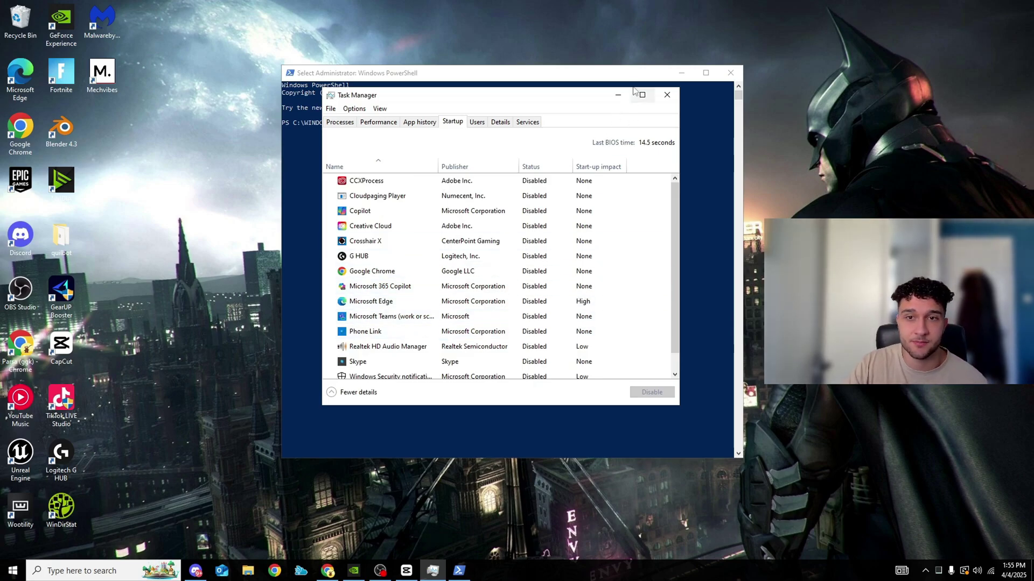
Check the CPU performance stats, minimize Task Manager and bring Discord to the front.
click(618, 95)
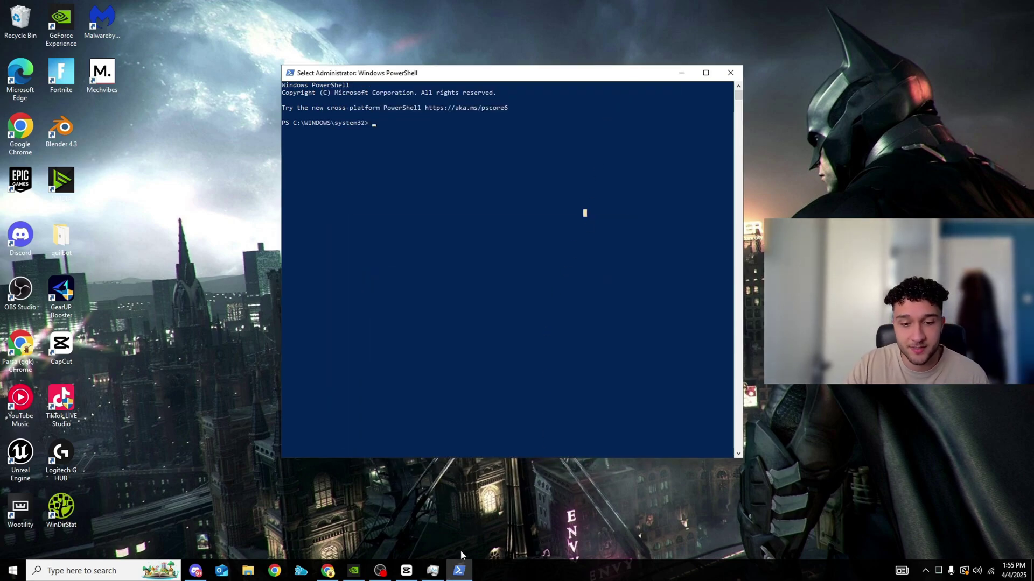
click(433, 571)
click(378, 122)
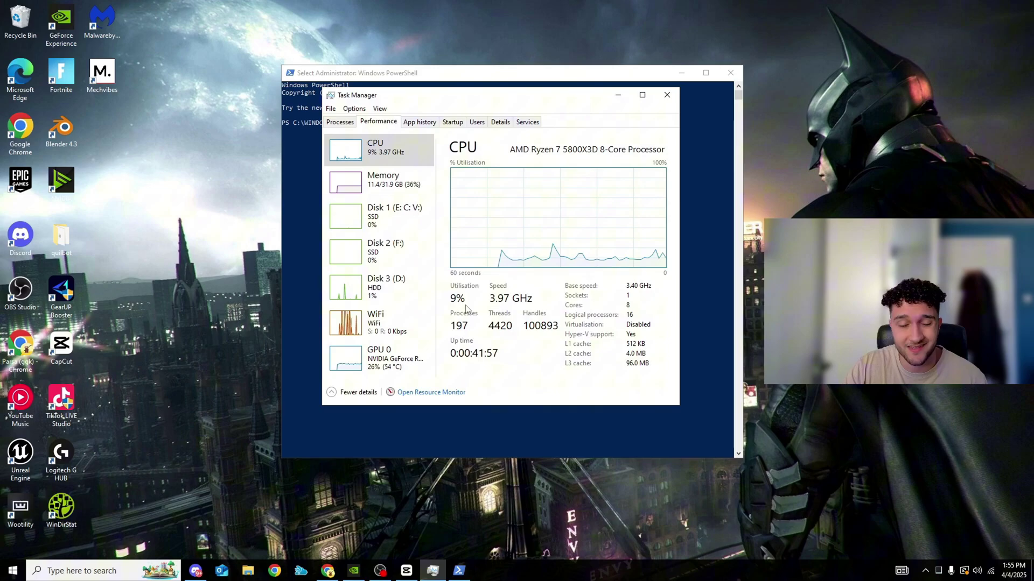
click(618, 95)
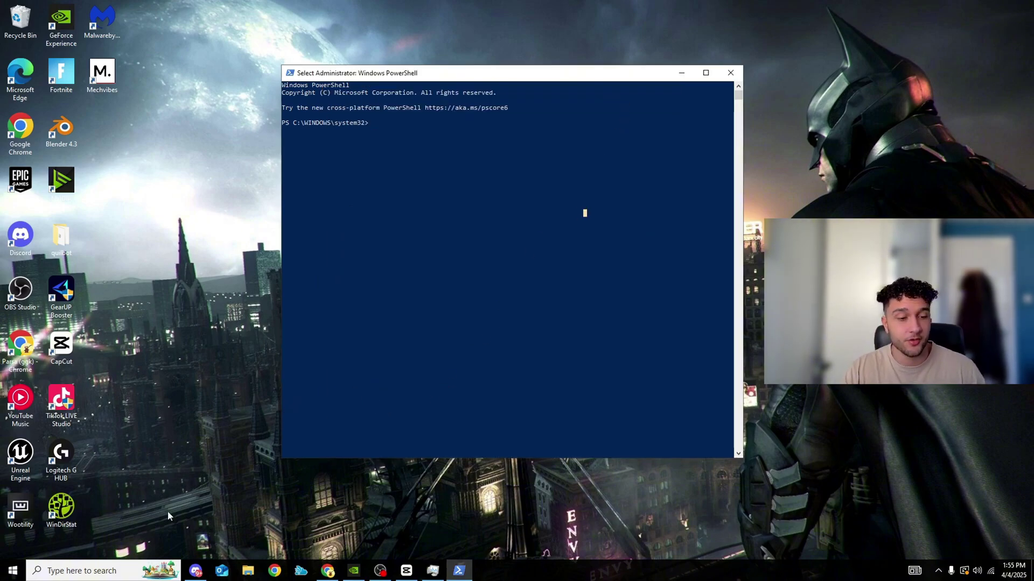
click(197, 570)
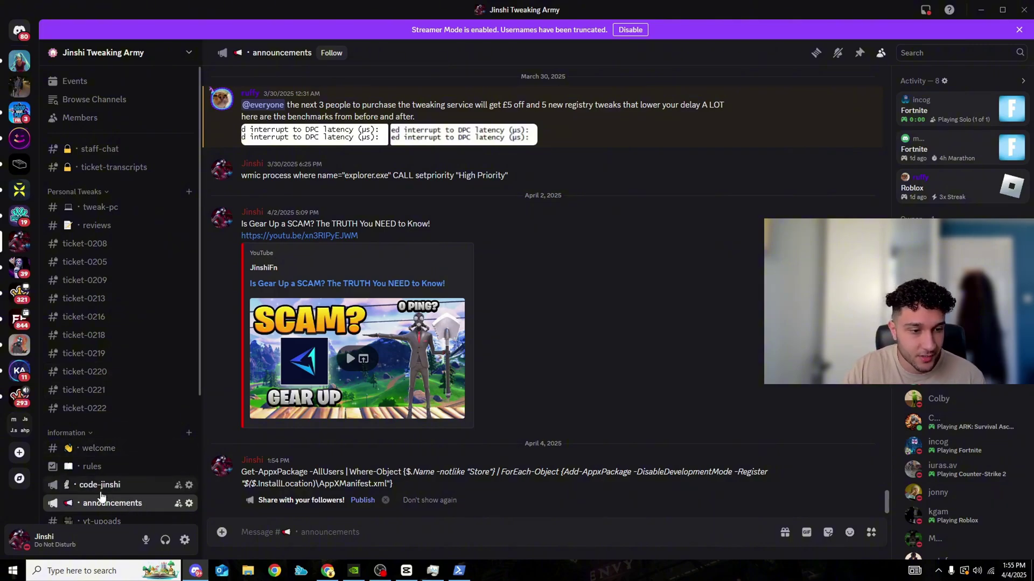
Copy the Get-AppxPackage -AllUsers re-register command from the April 4, 2025 announcements post.
scroll(305, 286, up, 10)
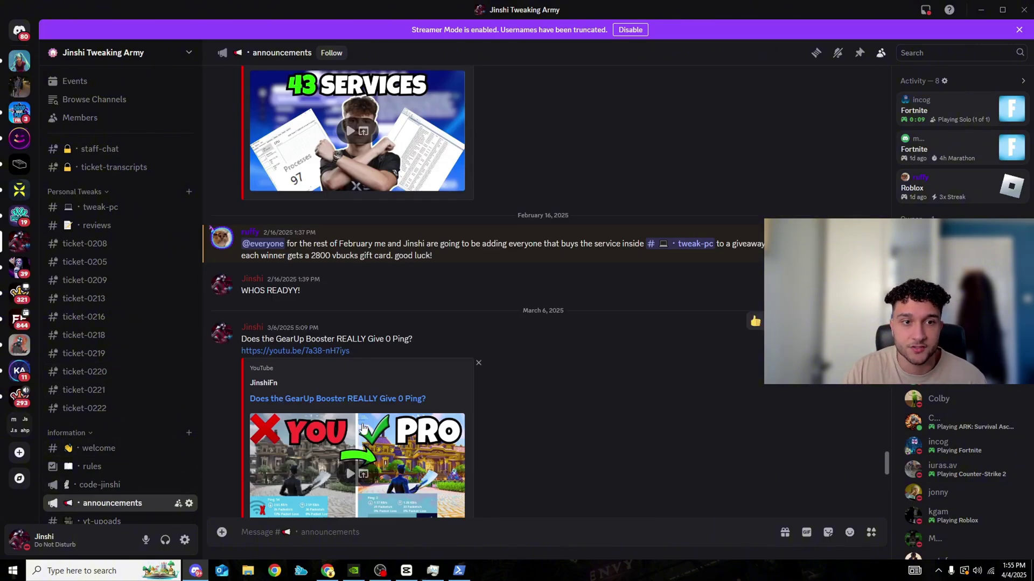
scroll(359, 340, down, 10)
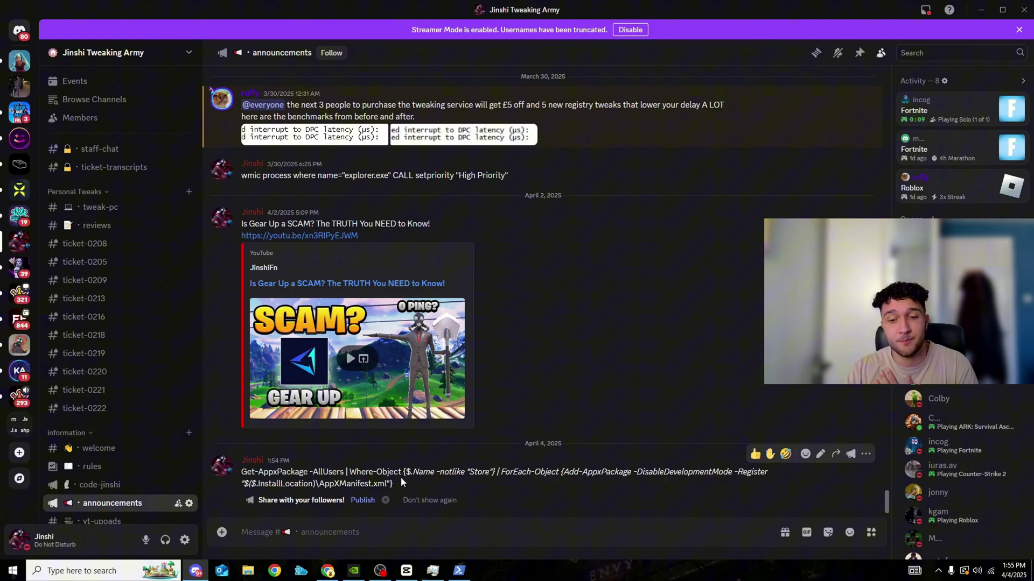
drag(398, 485, 245, 473)
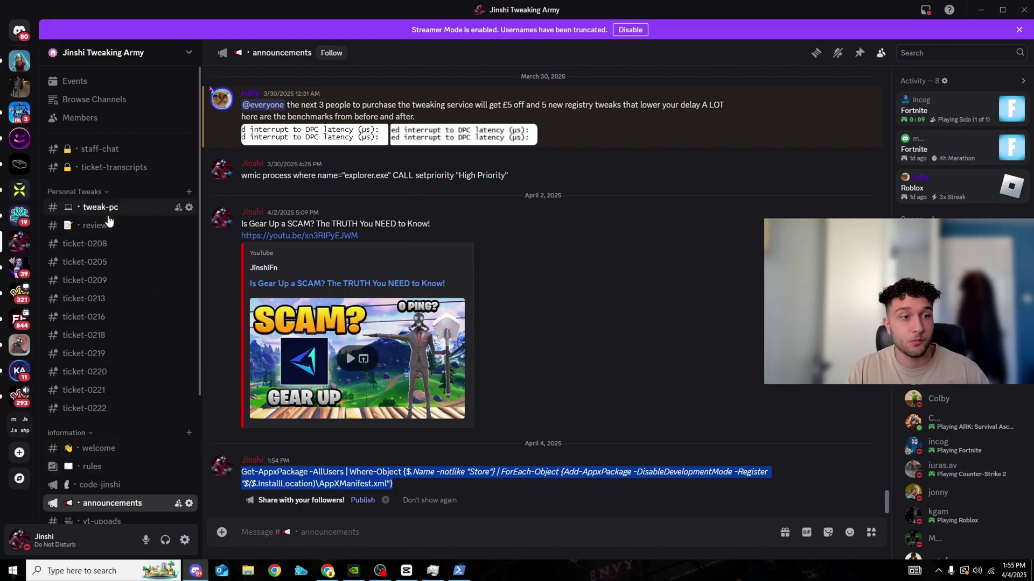
click(106, 213)
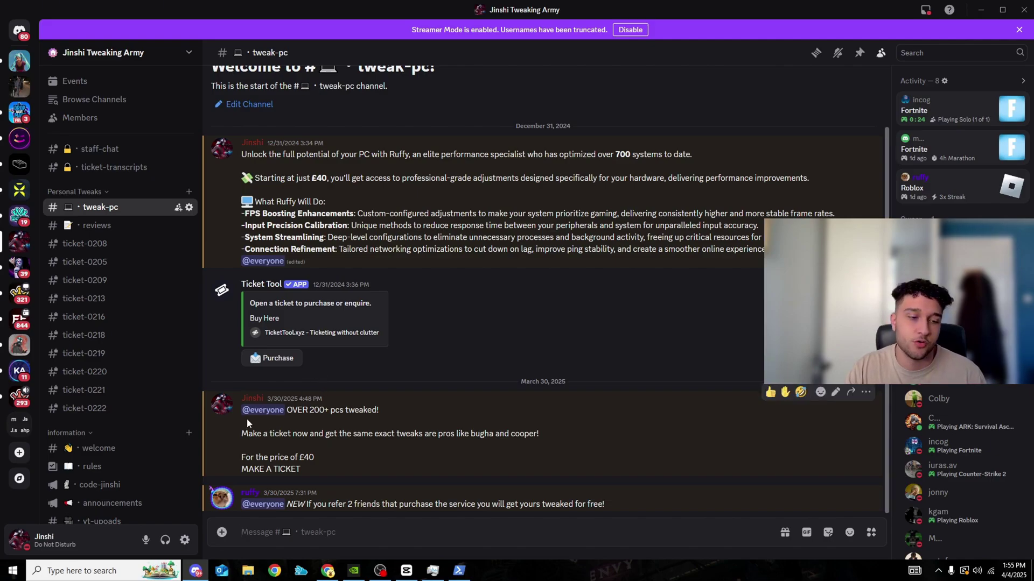
click(121, 502)
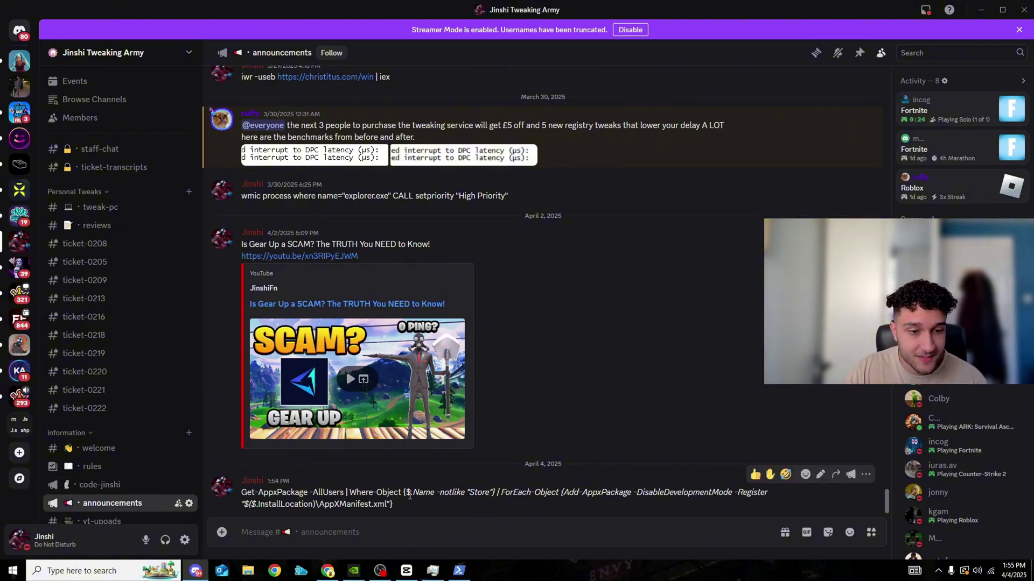
Paste and run the Get-AppxPackage command in admin PowerShell, review the CommandNotFoundException errors, then close it.
click(981, 9)
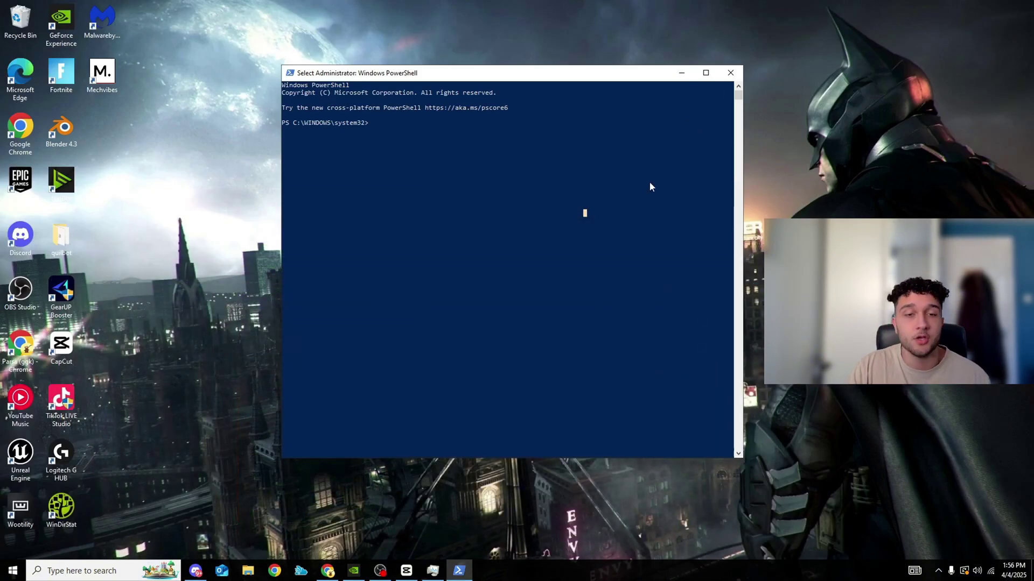
right_click(440, 120)
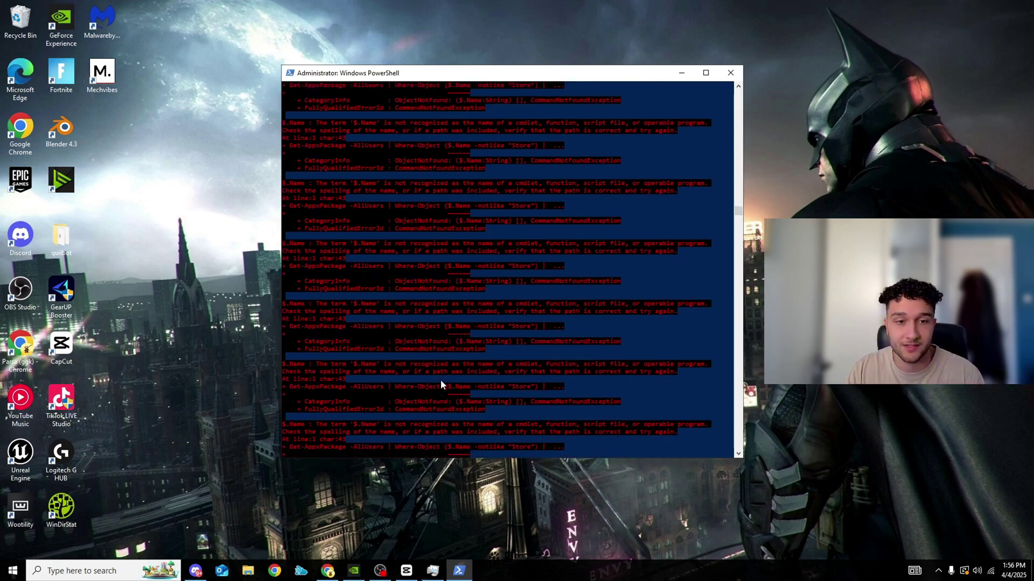
scroll(440, 378, up, 1)
scroll(570, 385, down, 1)
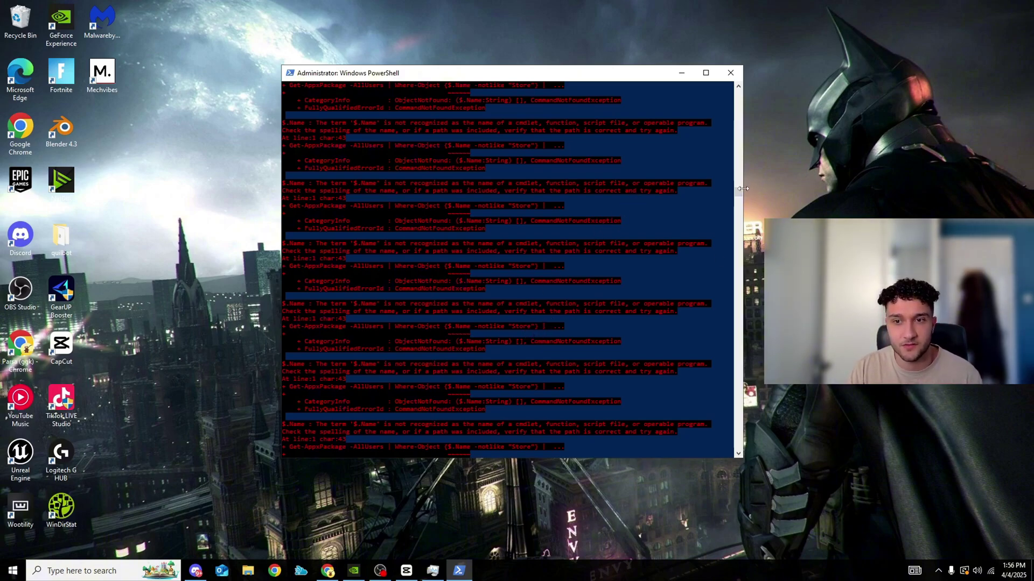
drag(741, 189, 739, 217)
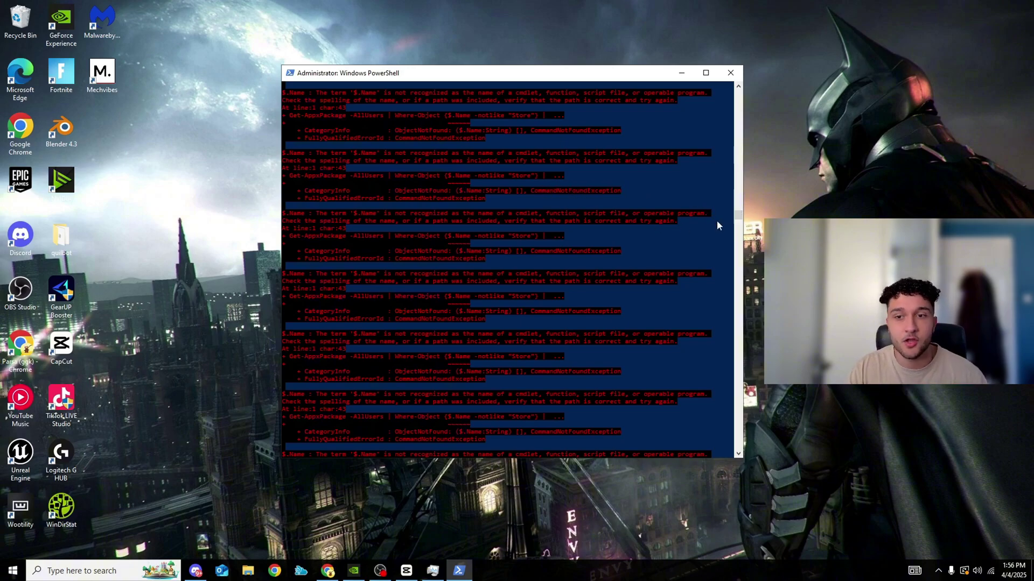
drag(738, 216, 747, 95)
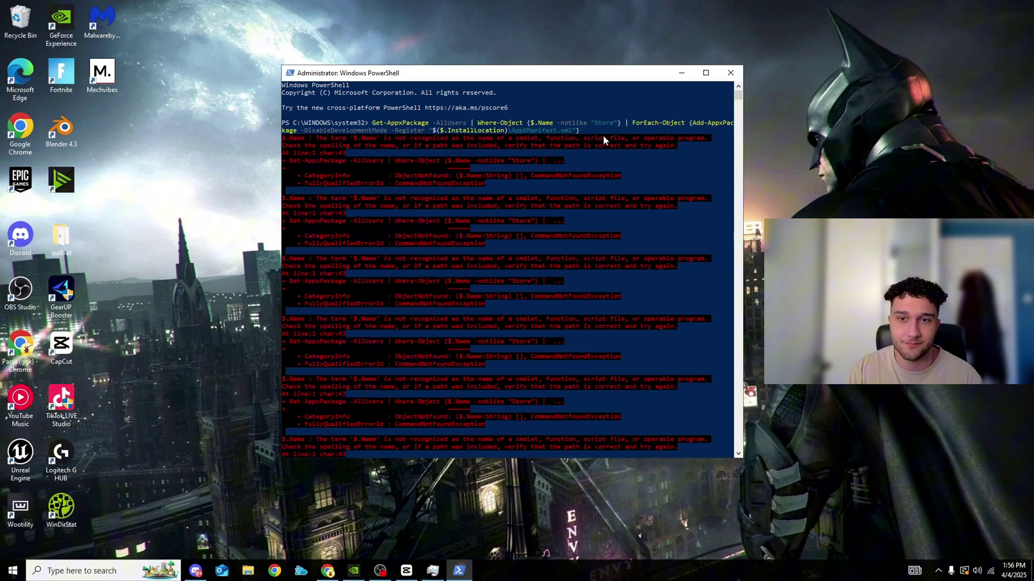
click(730, 73)
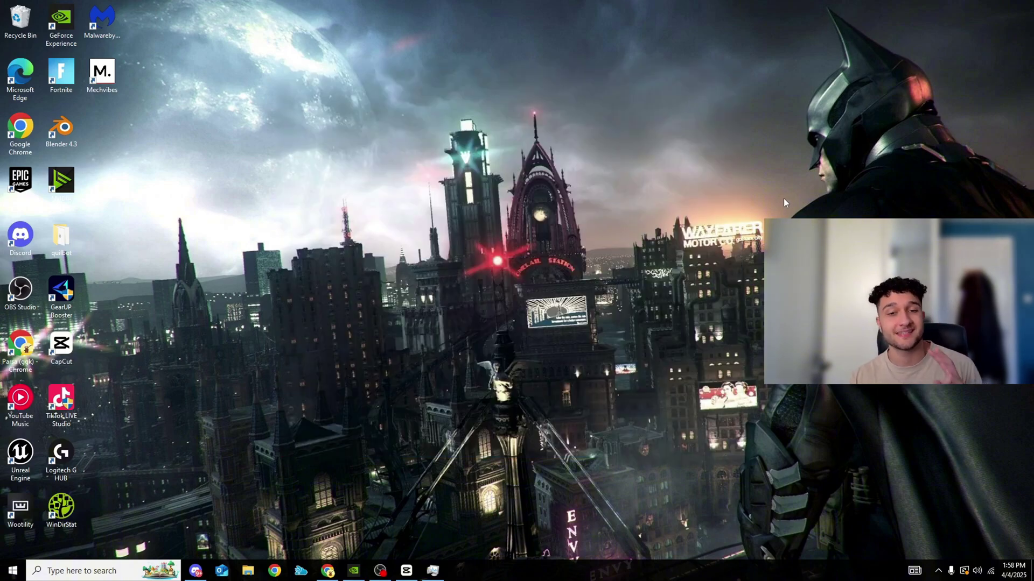
Launch NVIDIA Control Panel from the desktop menu and go to Adjust Image Settings with Preview.
right_click(514, 283)
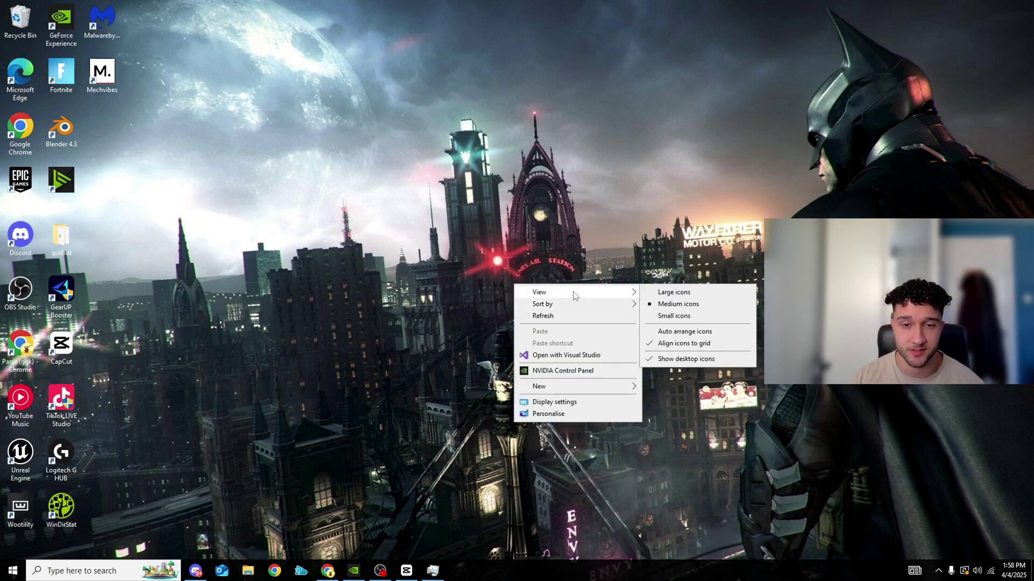
click(586, 306)
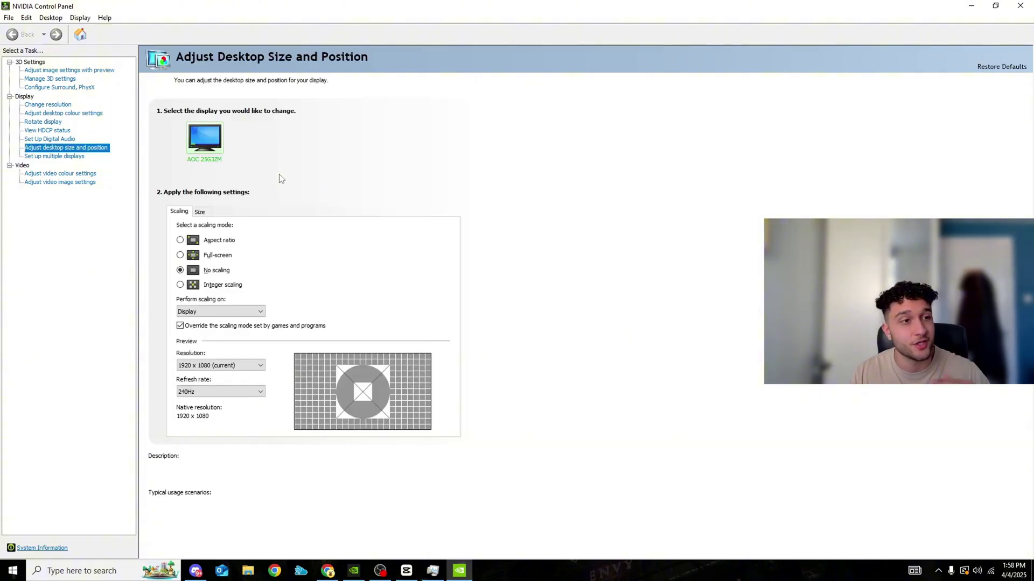
click(81, 71)
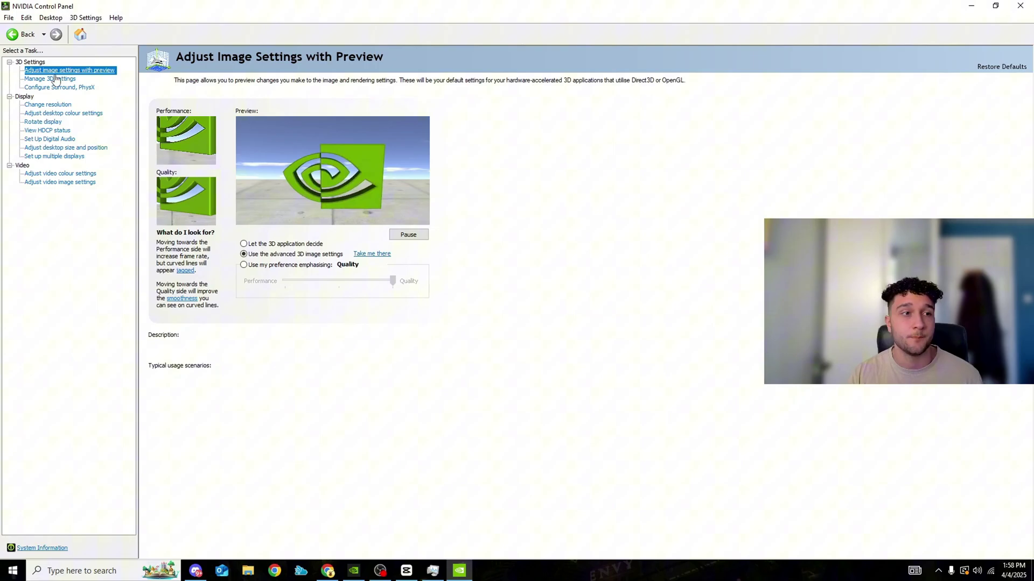
Go to Manage 3D Settings and review Global Settings like Low Latency Mode Ultra and Vertical sync Off.
click(377, 254)
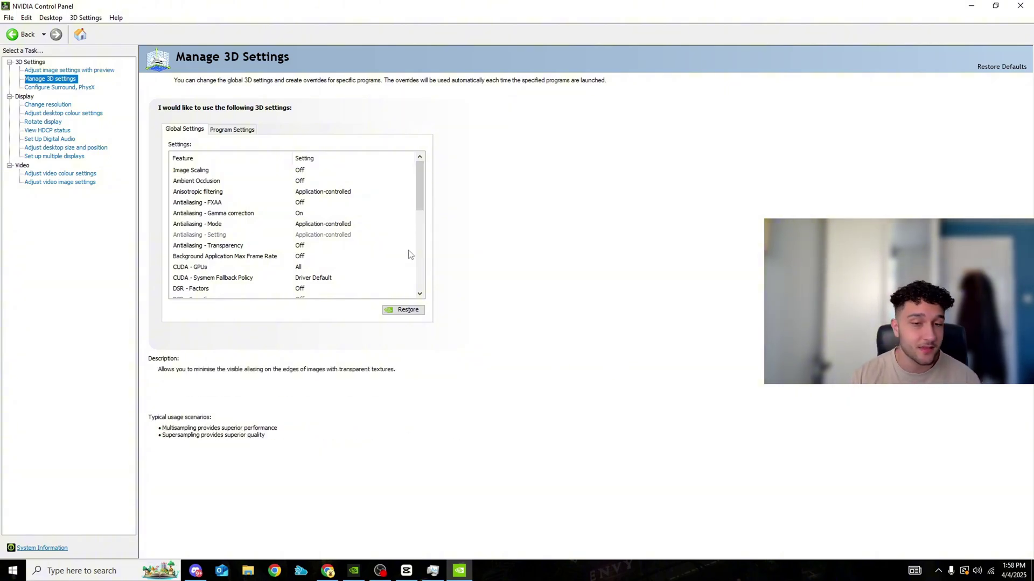
click(419, 293)
click(420, 294)
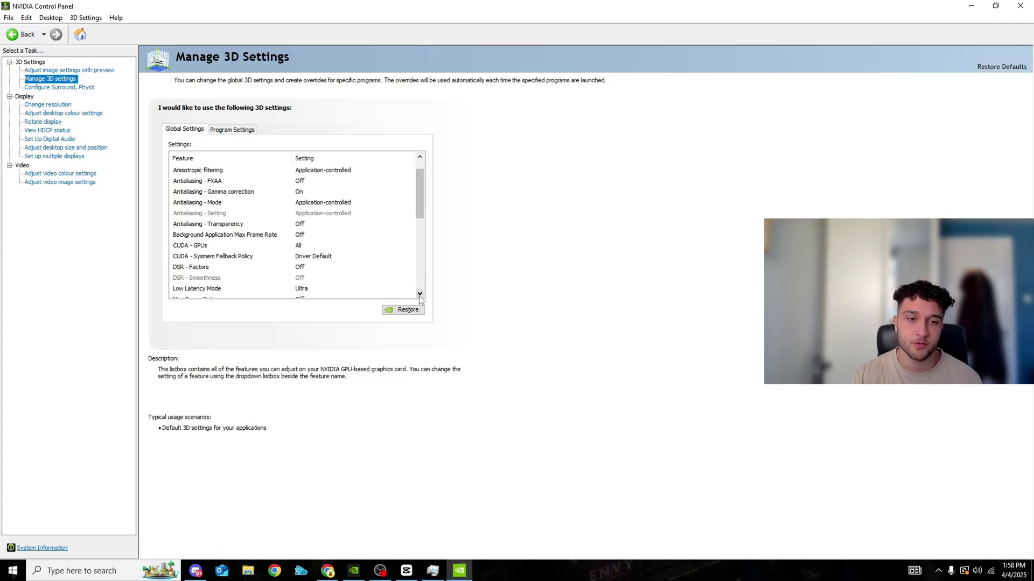
click(420, 293)
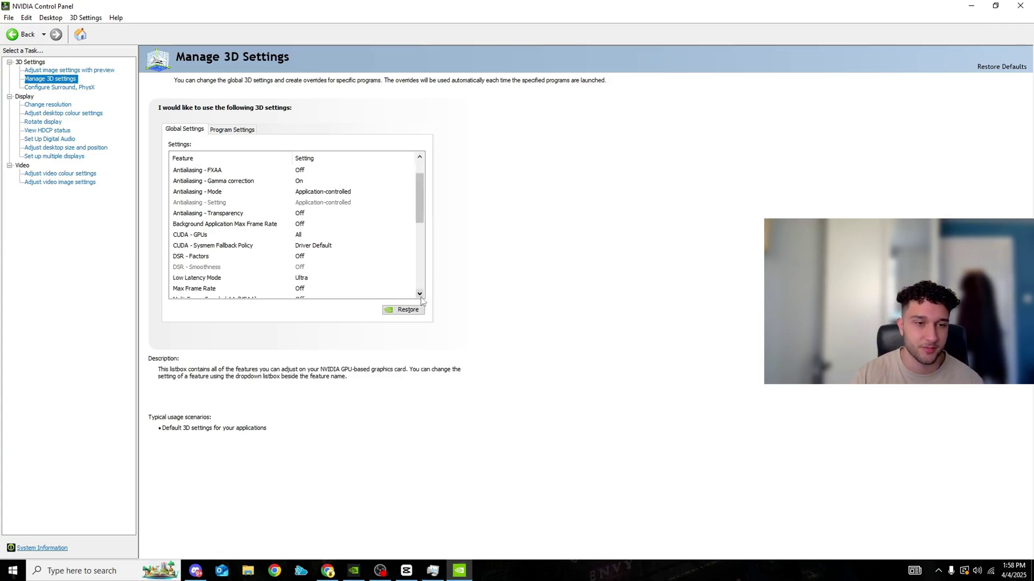
click(420, 294)
click(420, 295)
click(419, 295)
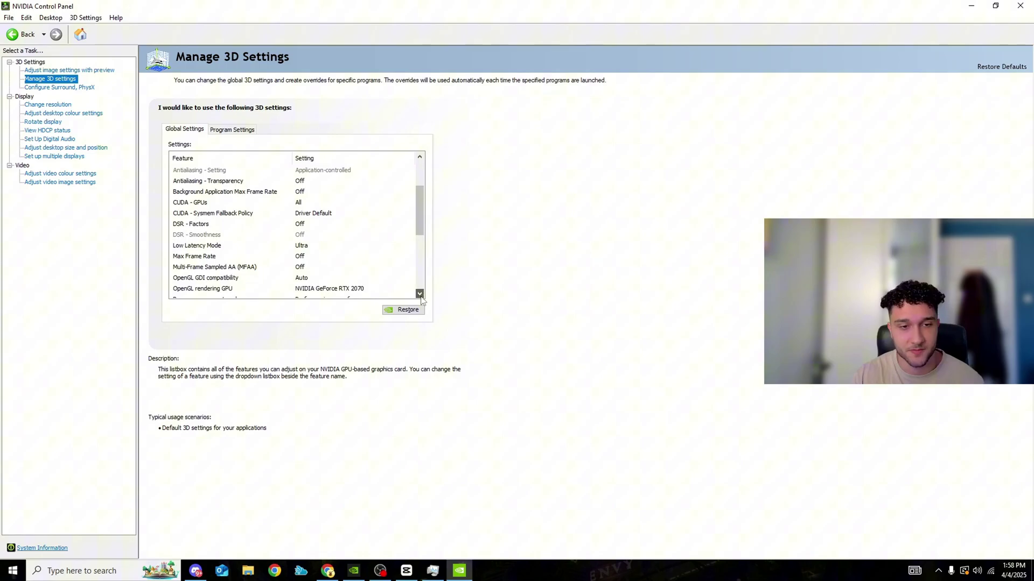
click(419, 294)
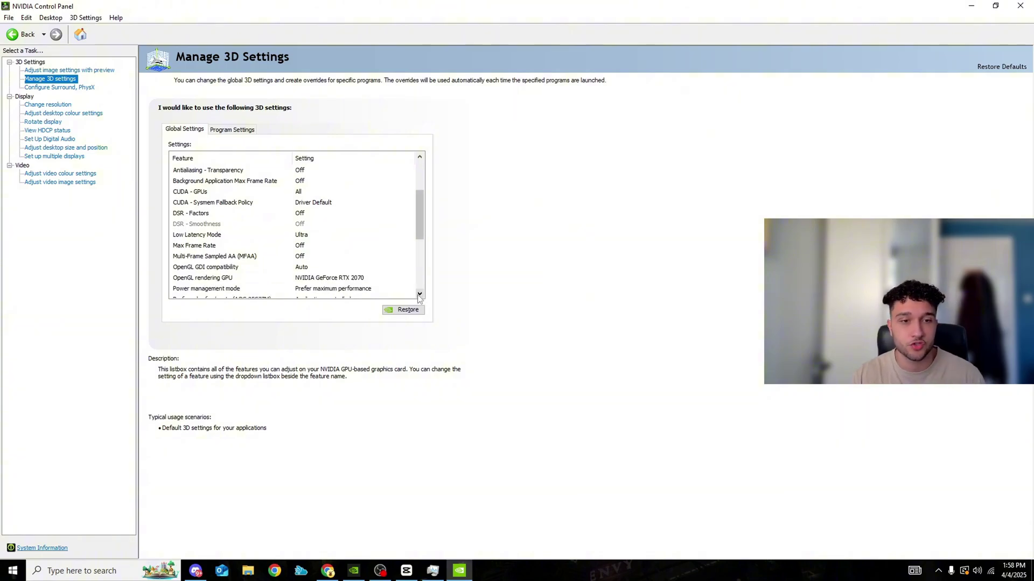
click(419, 294)
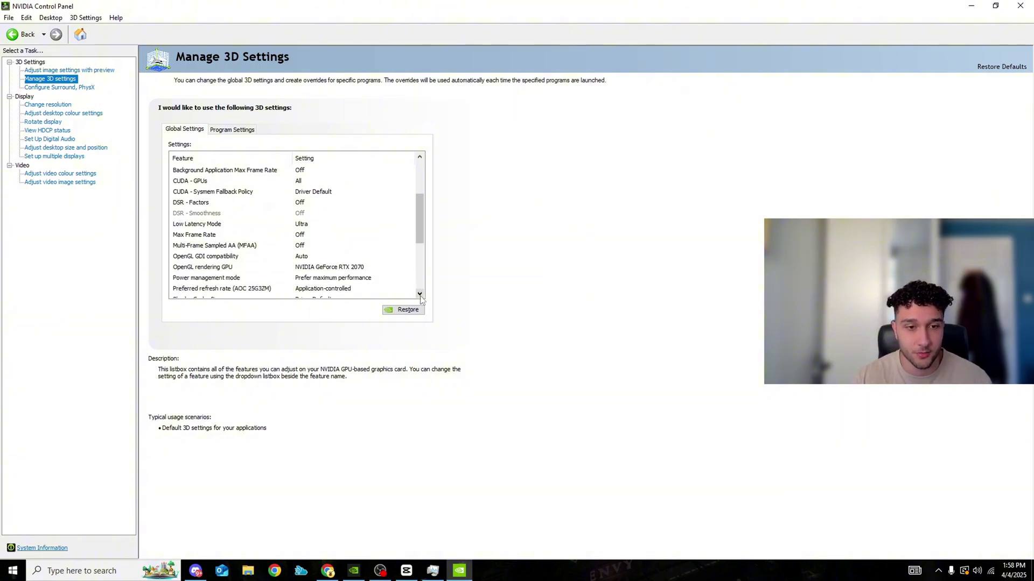
click(420, 294)
click(420, 295)
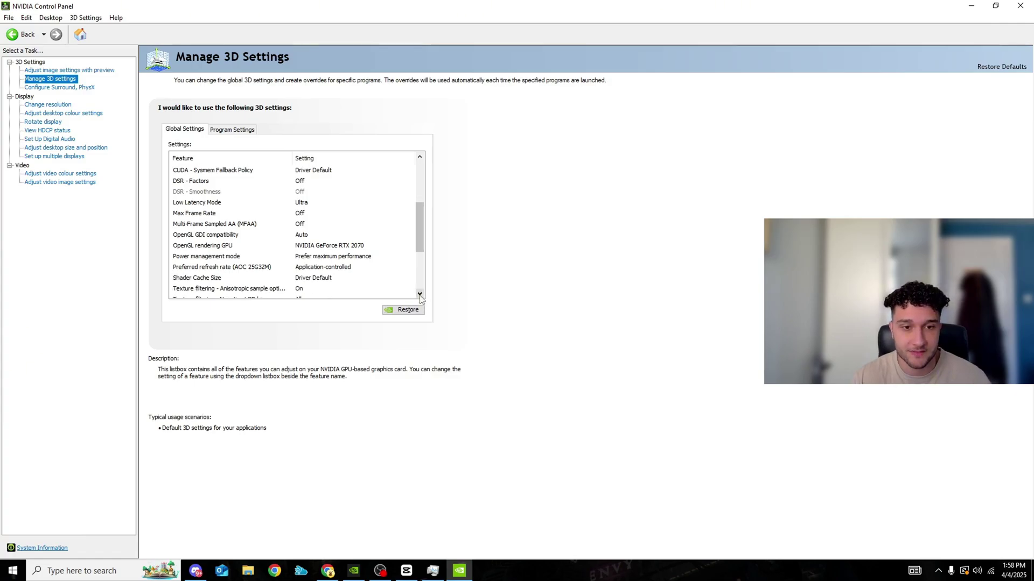
click(420, 295)
click(420, 295)
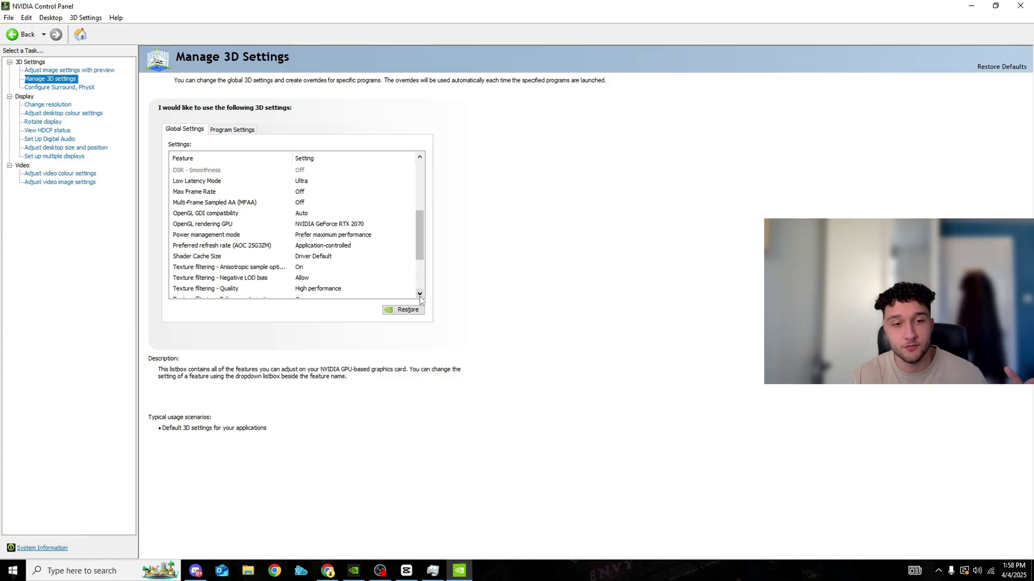
click(420, 295)
click(420, 294)
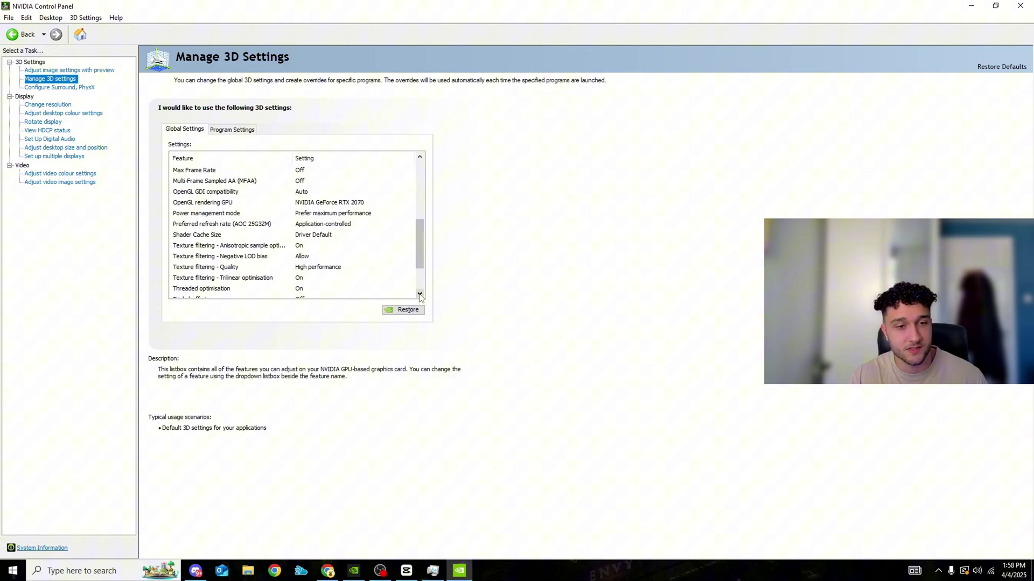
double_click(420, 294)
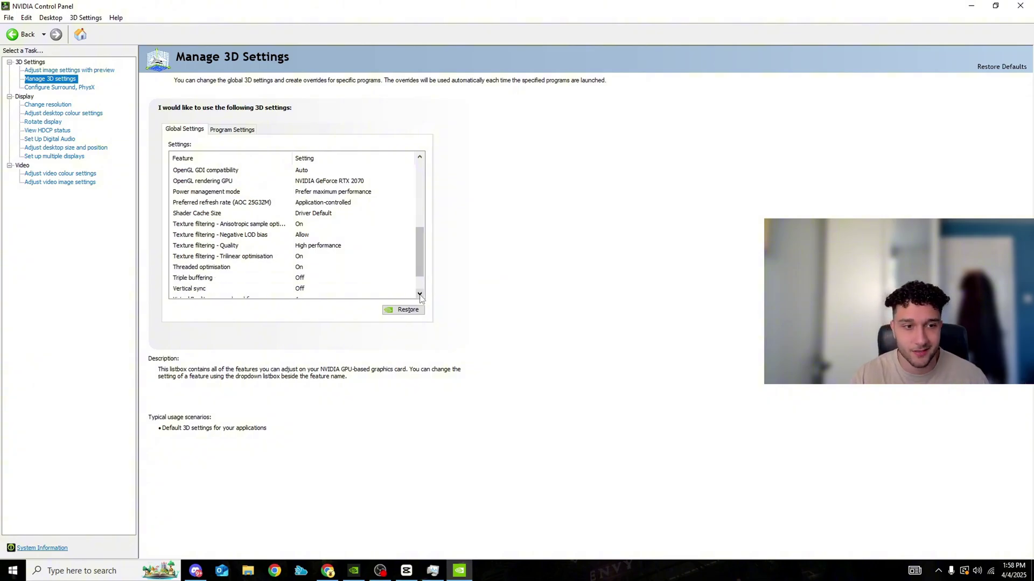
click(420, 294)
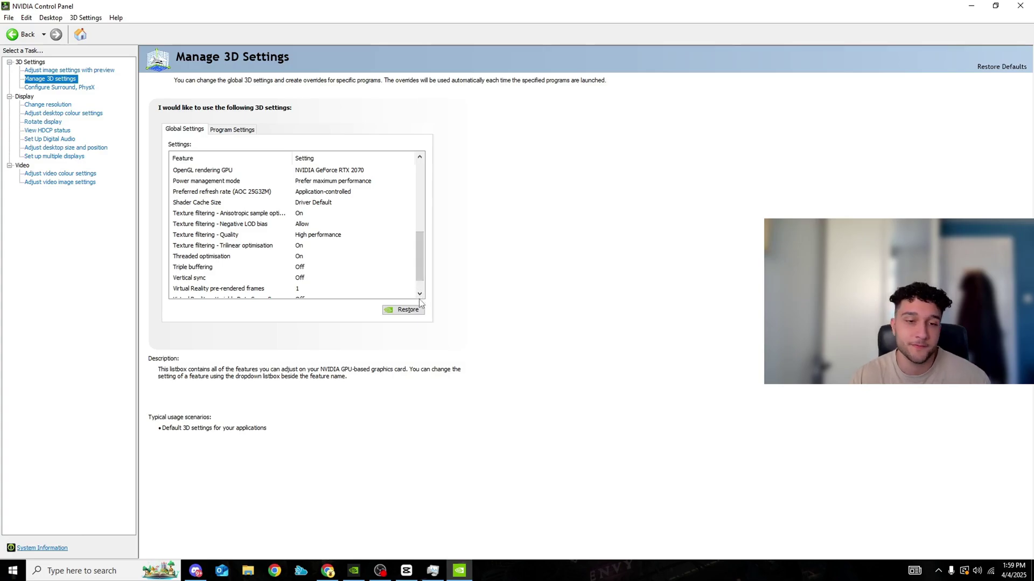
click(420, 294)
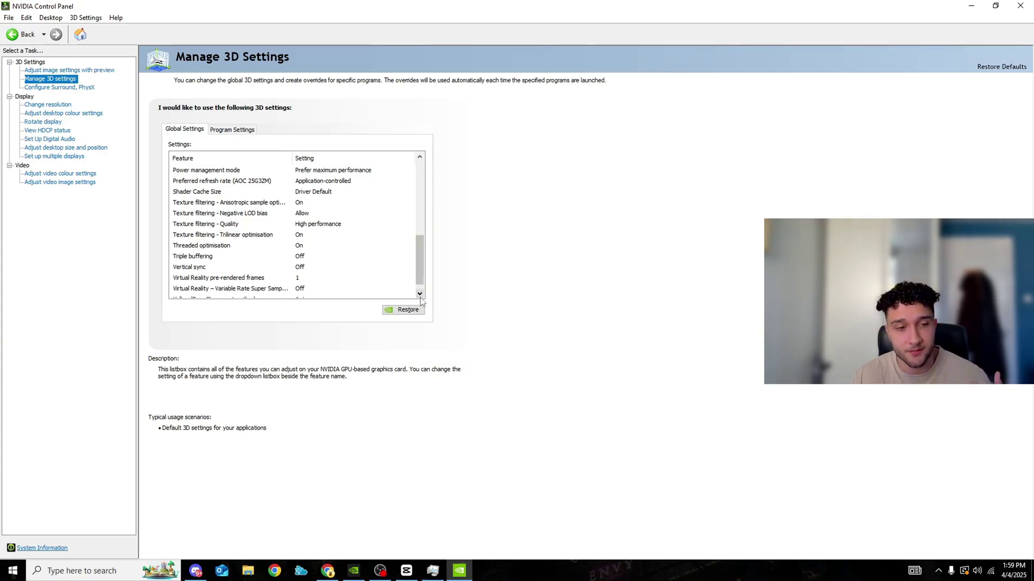
click(419, 294)
drag(420, 270, 418, 187)
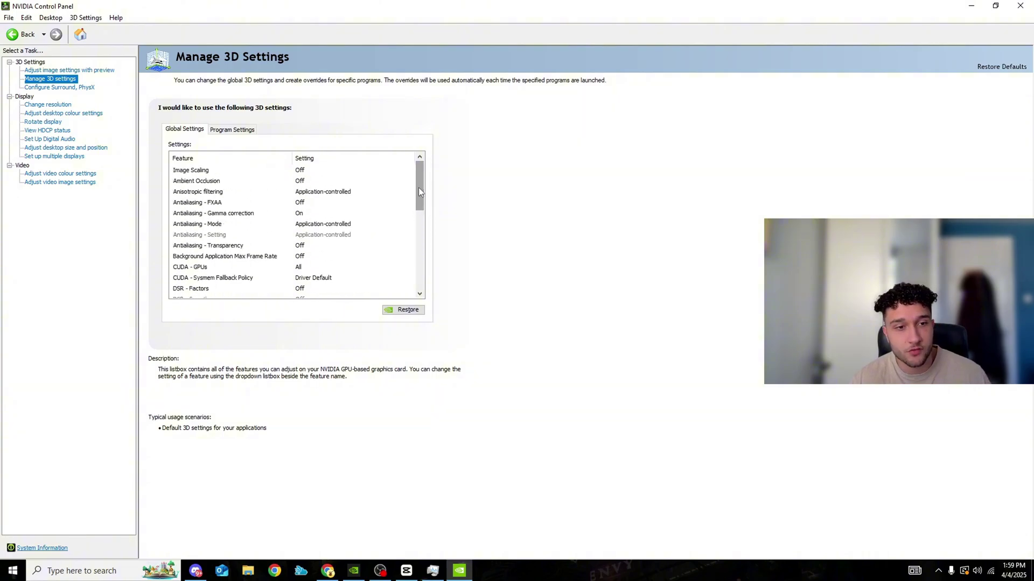
Try Full-screen and Aspect ratio scaling, keep No scaling on Display, then close without applying.
click(58, 148)
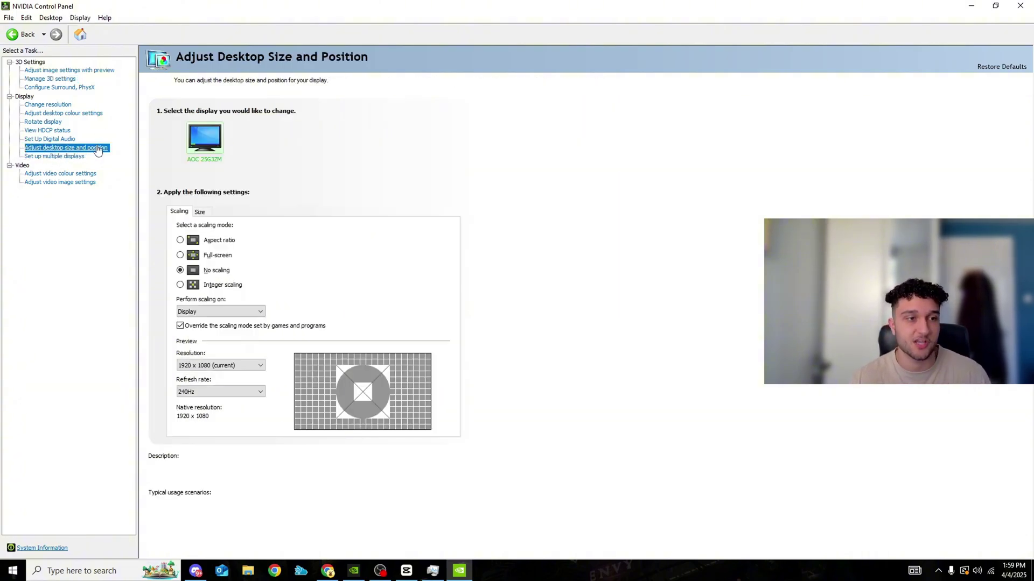
mouse_move(192, 239)
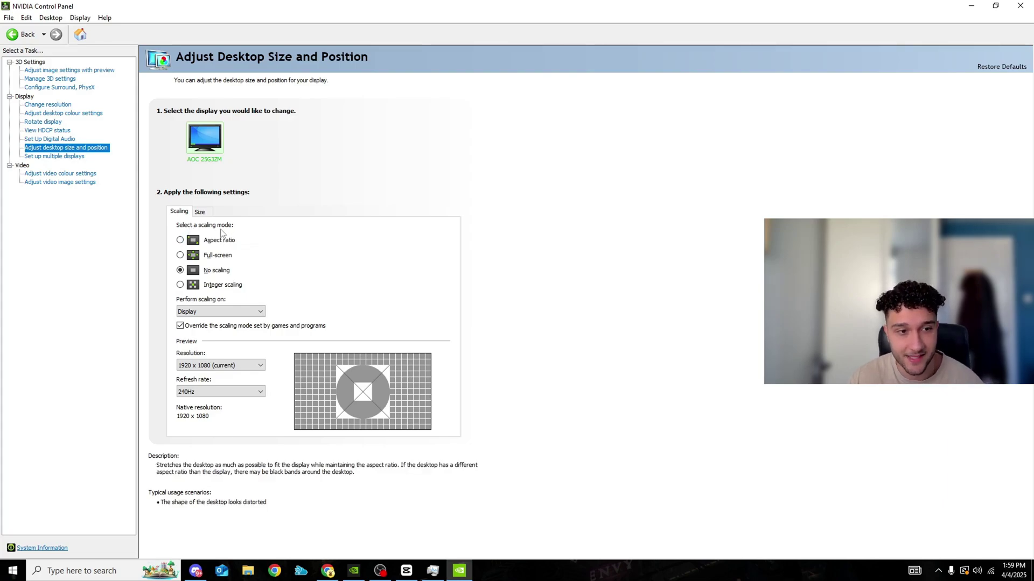
mouse_move(229, 251)
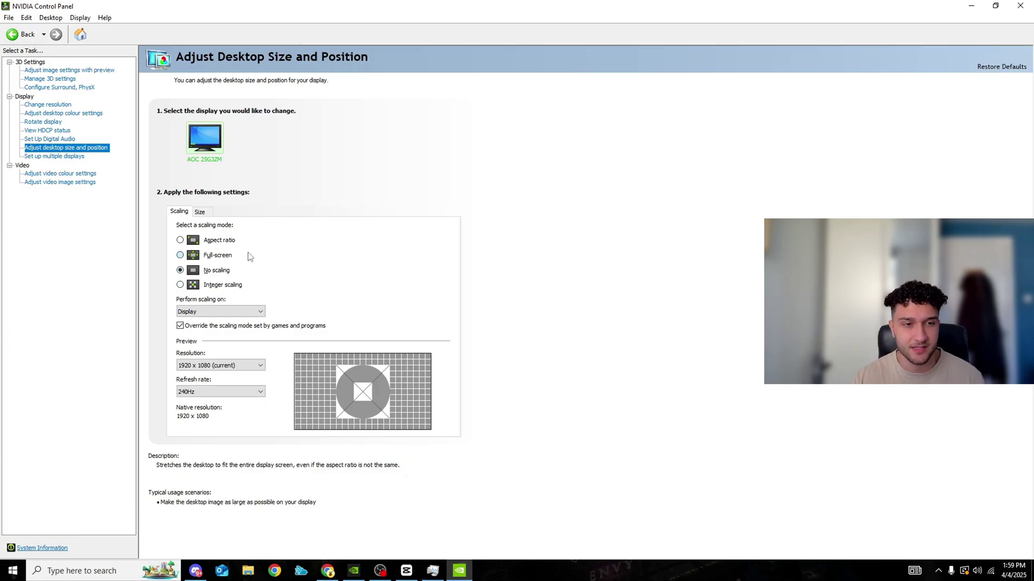
click(218, 255)
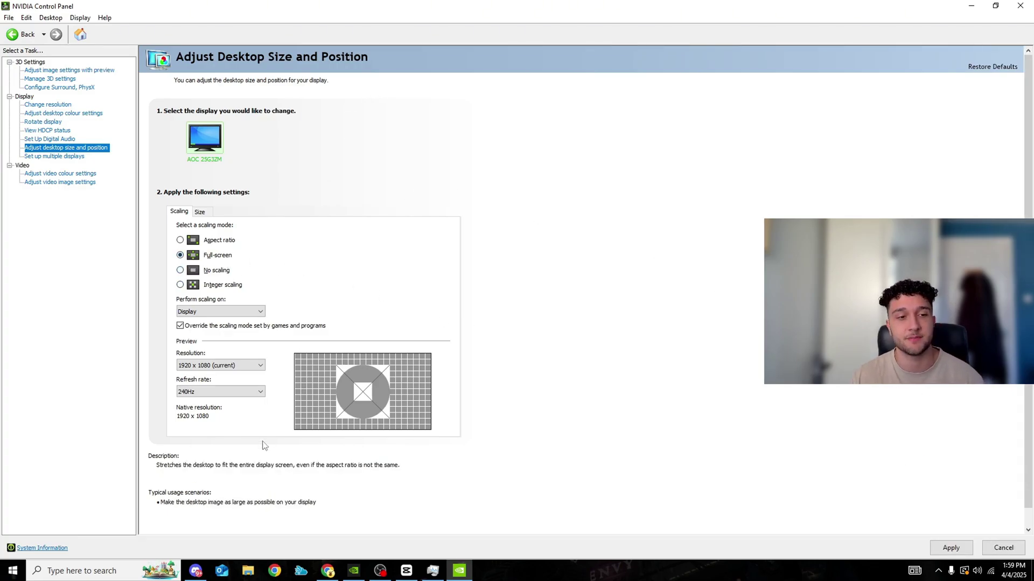
click(218, 237)
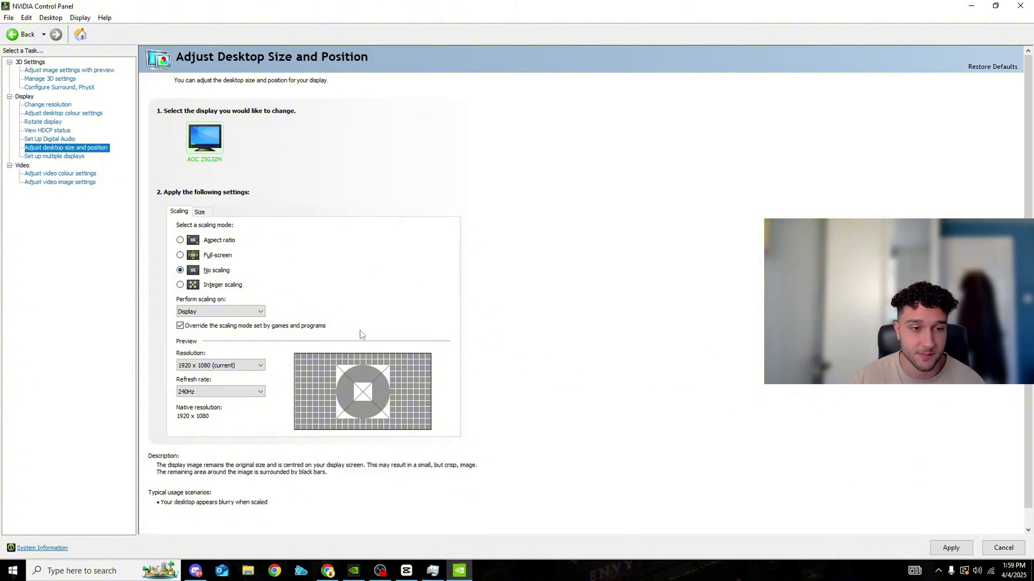
click(218, 313)
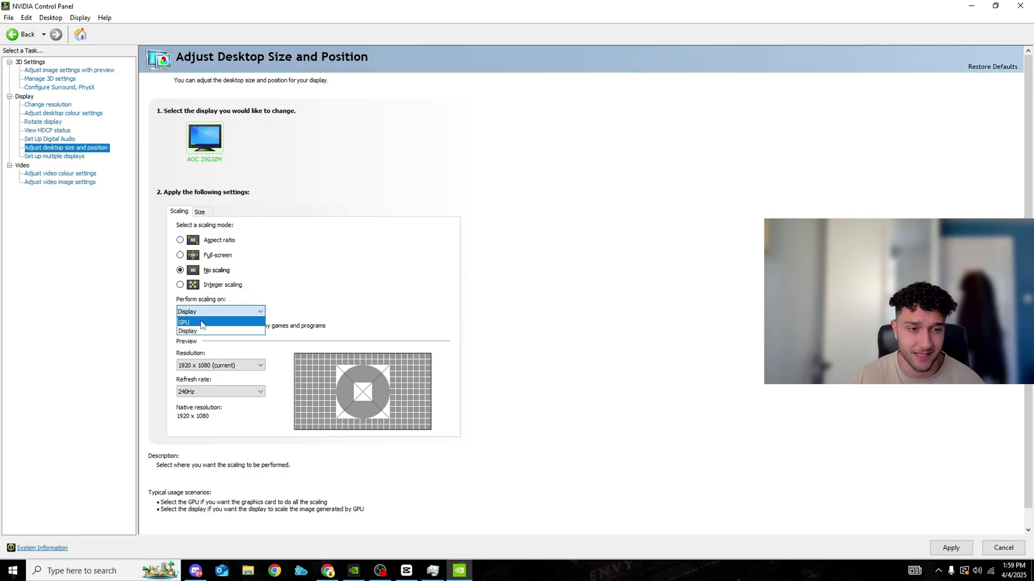
click(214, 320)
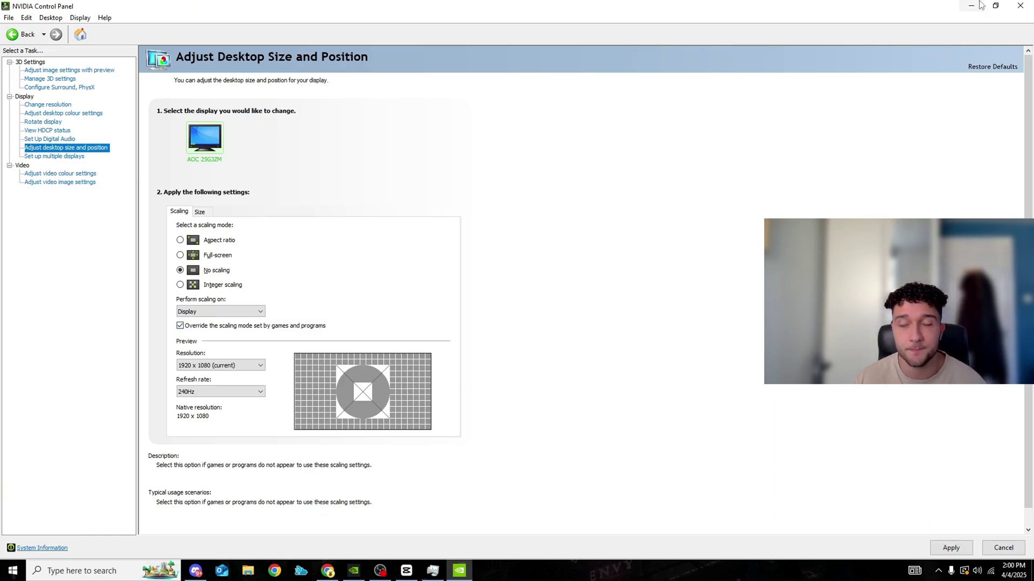
click(1020, 5)
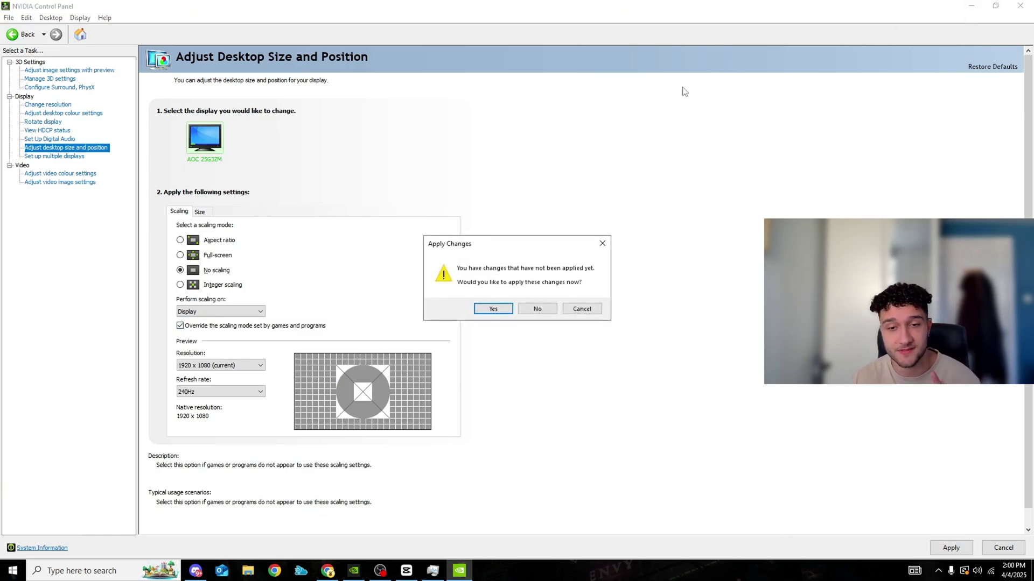
click(537, 310)
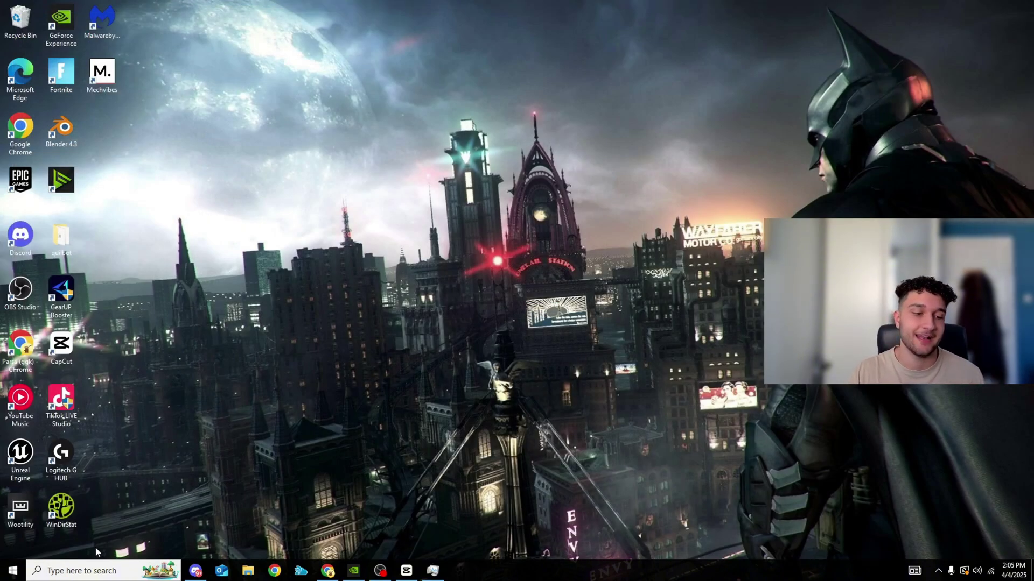
Search 'gpu' to reach Graphics settings, where hardware-accelerated GPU scheduling is On.
click(96, 570)
text(gpu)
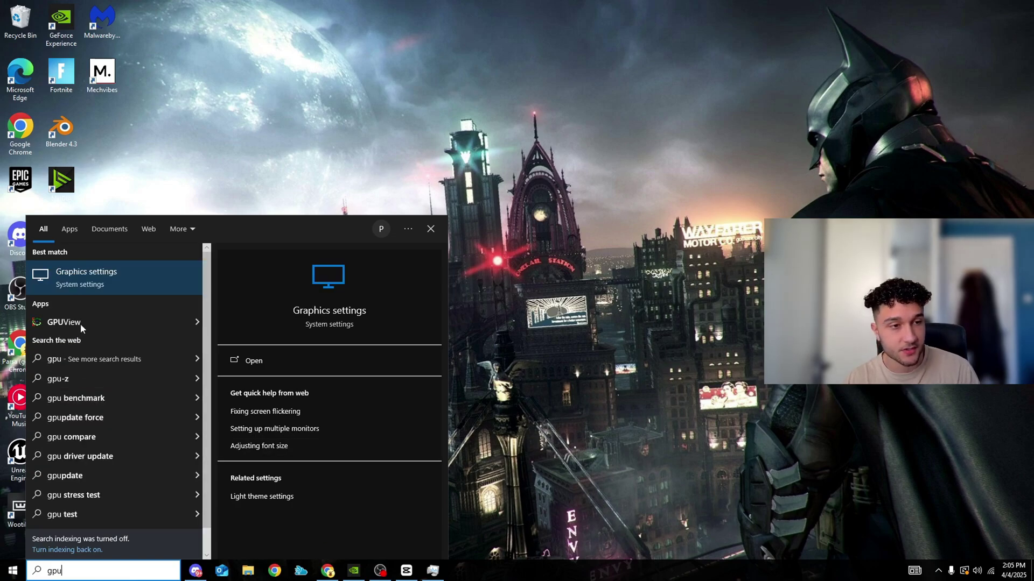
click(91, 279)
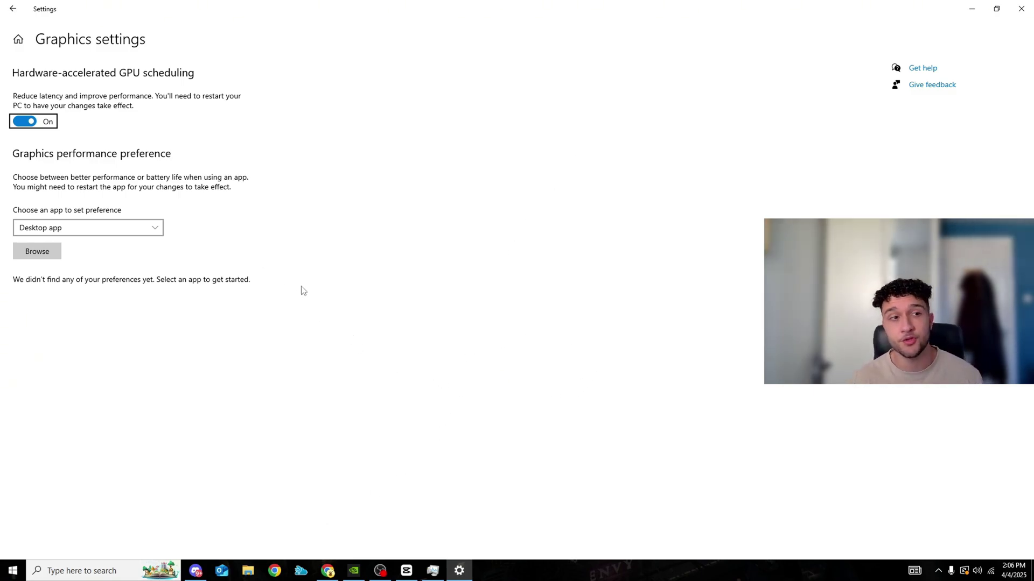
Search 'game', toggle Game Mode off and back on, then view the Game Bar page showing Off.
click(13, 9)
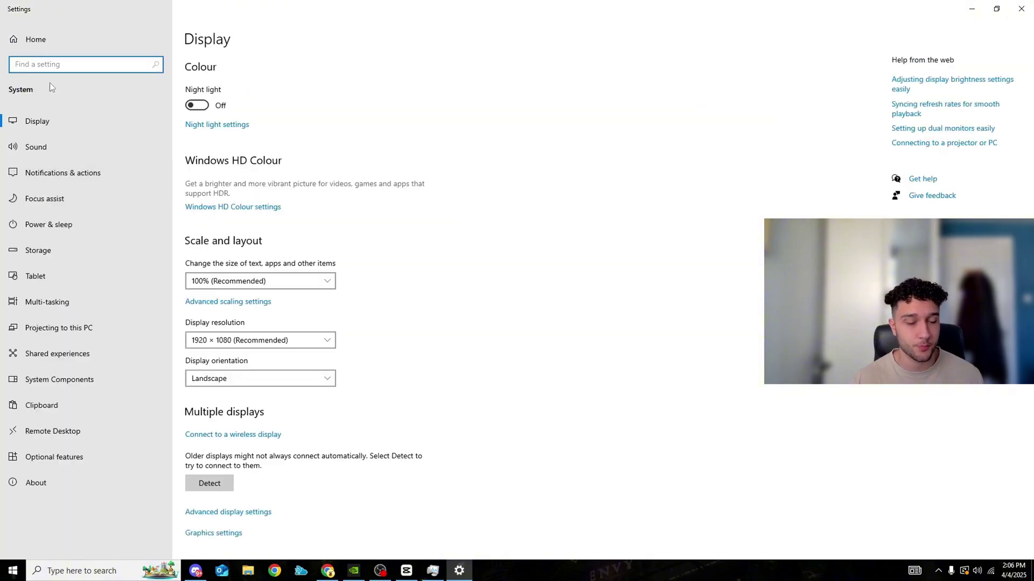
text(game)
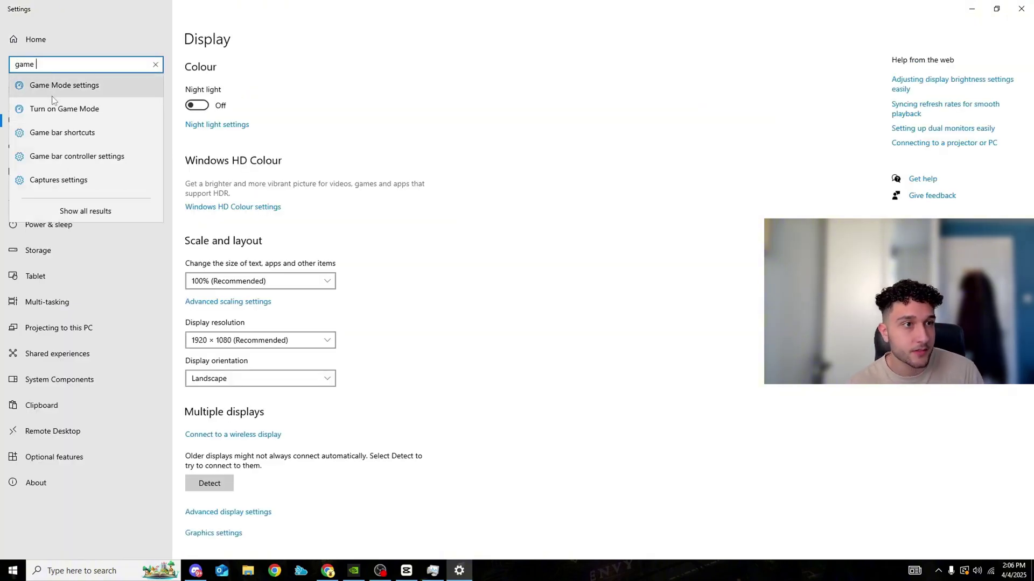
click(54, 86)
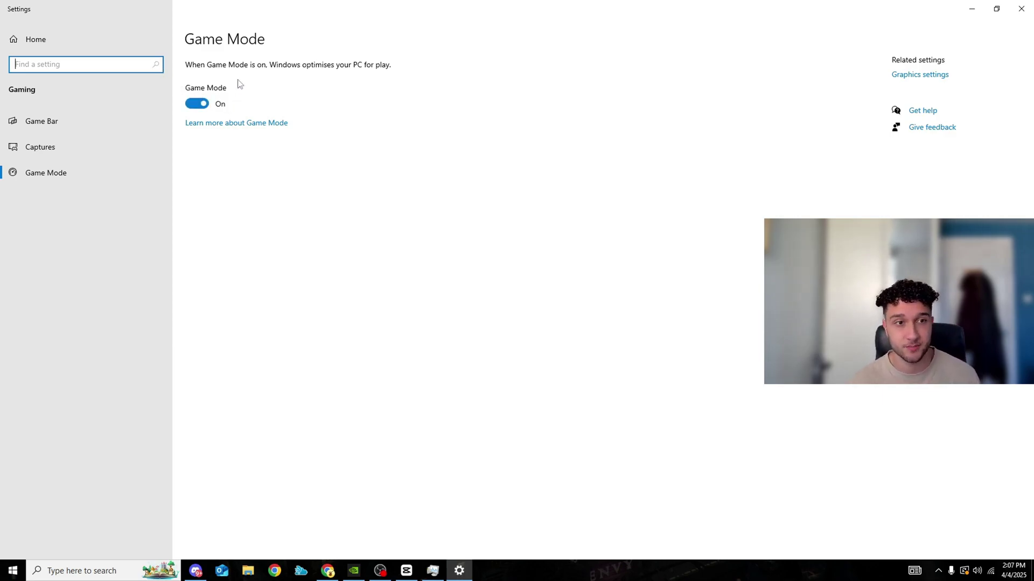
click(192, 103)
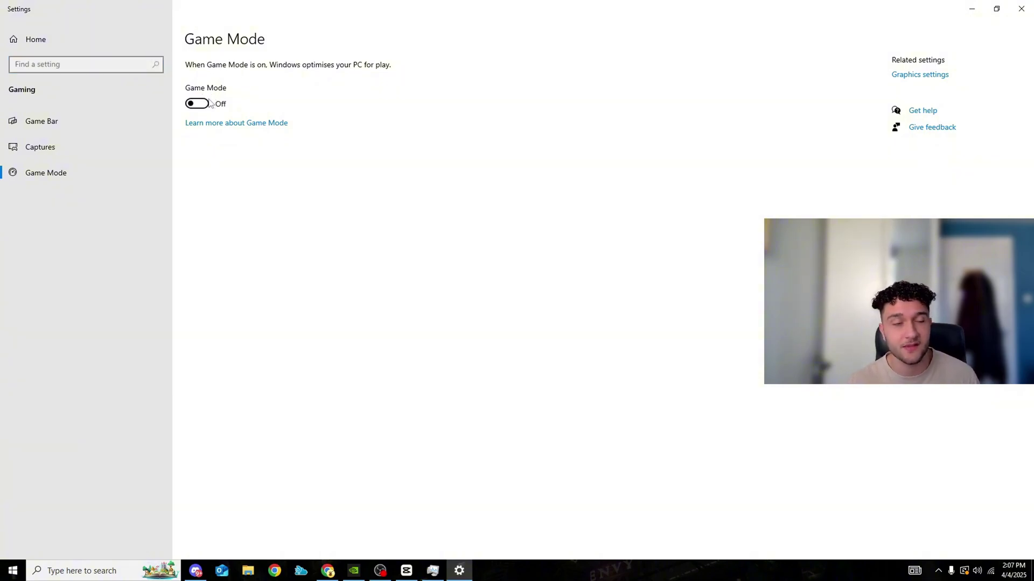
click(207, 105)
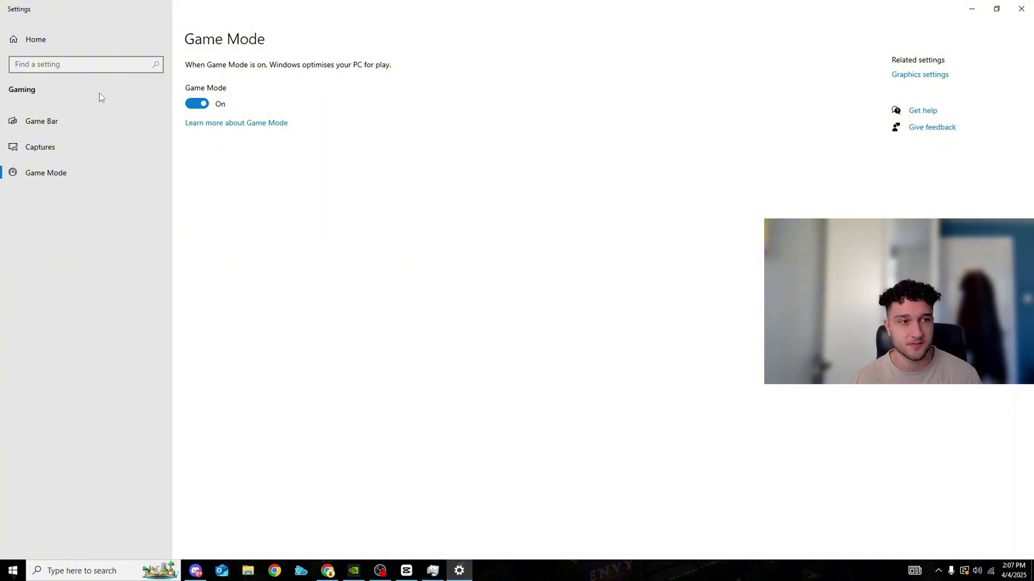
click(42, 126)
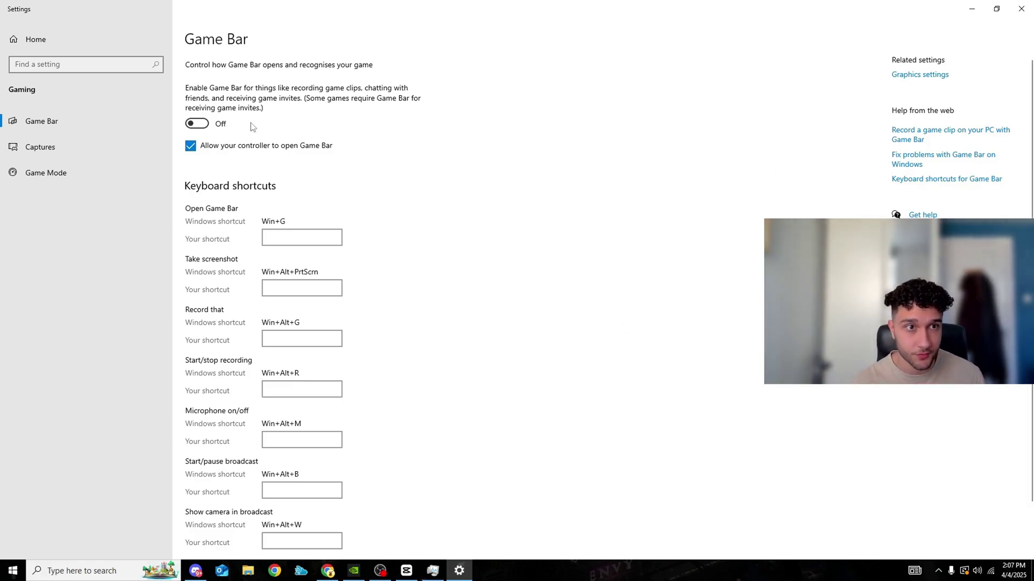
Bring up the GeForce overlay (Instant Replay Off), dismiss it, and close Windows Settings.
key(alt+z)
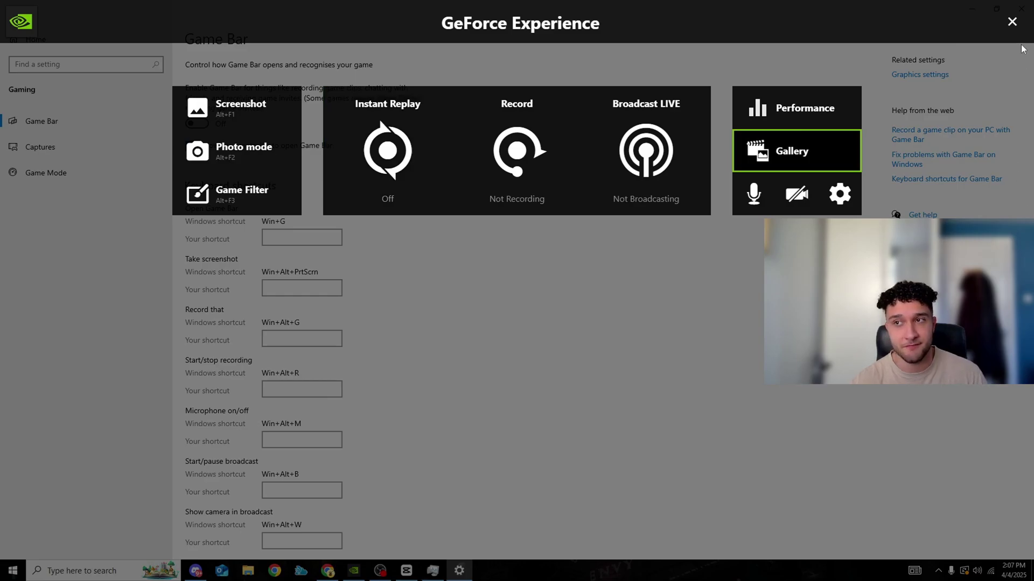
click(1012, 22)
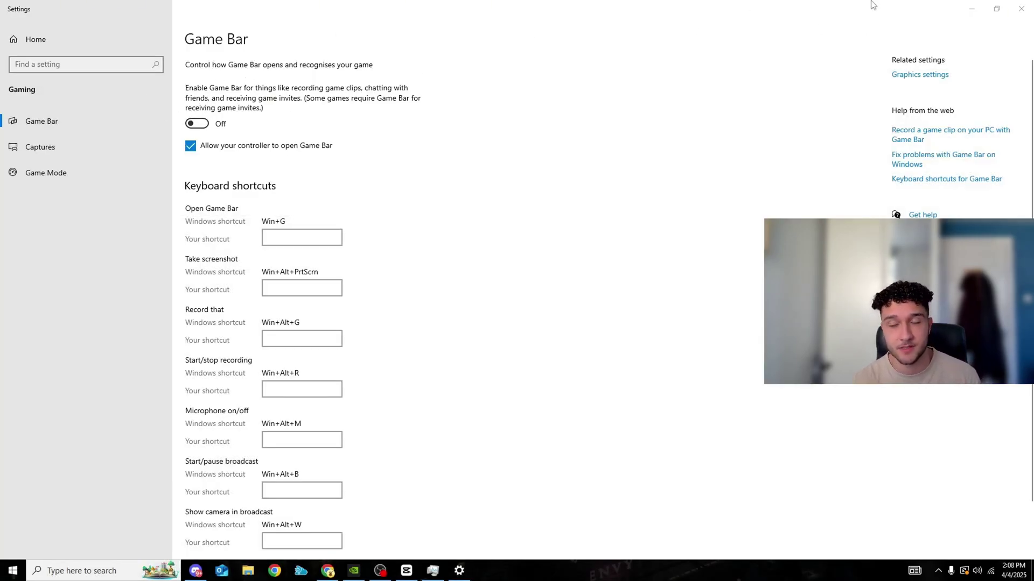
click(1021, 9)
Open Task Manager from the taskbar menu, maximized on its Services list.
right_click(621, 572)
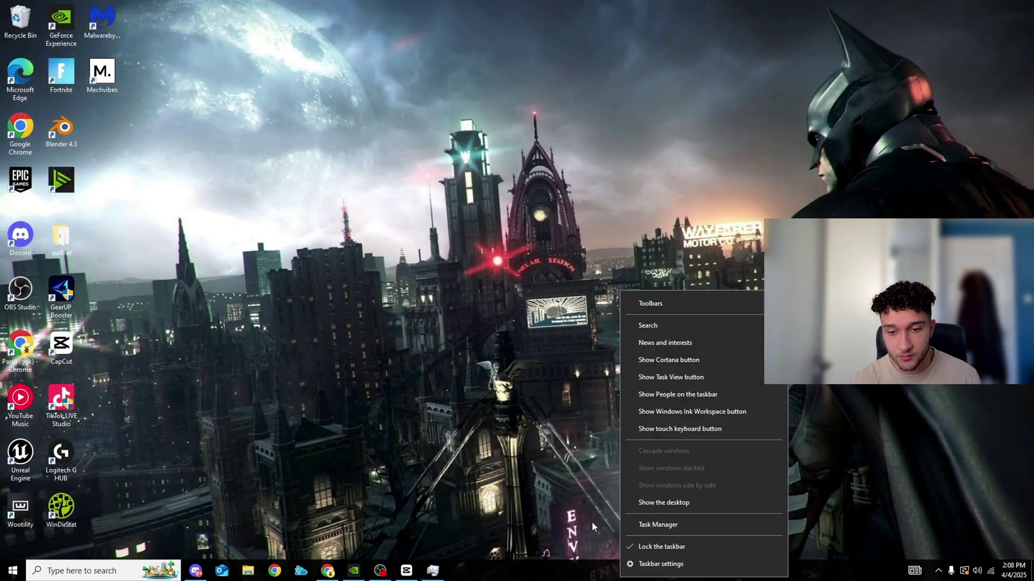
click(643, 526)
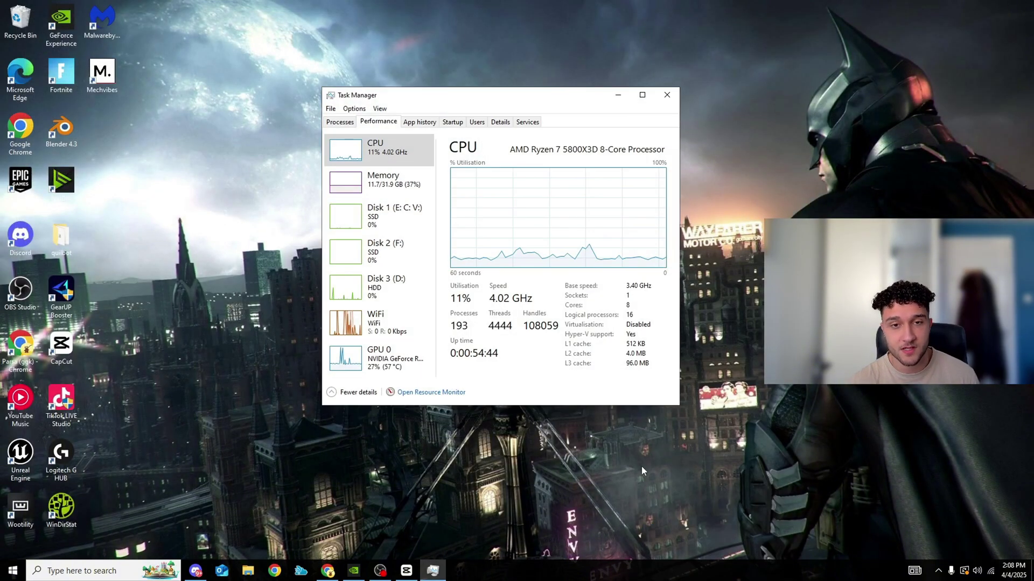
click(533, 121)
click(642, 95)
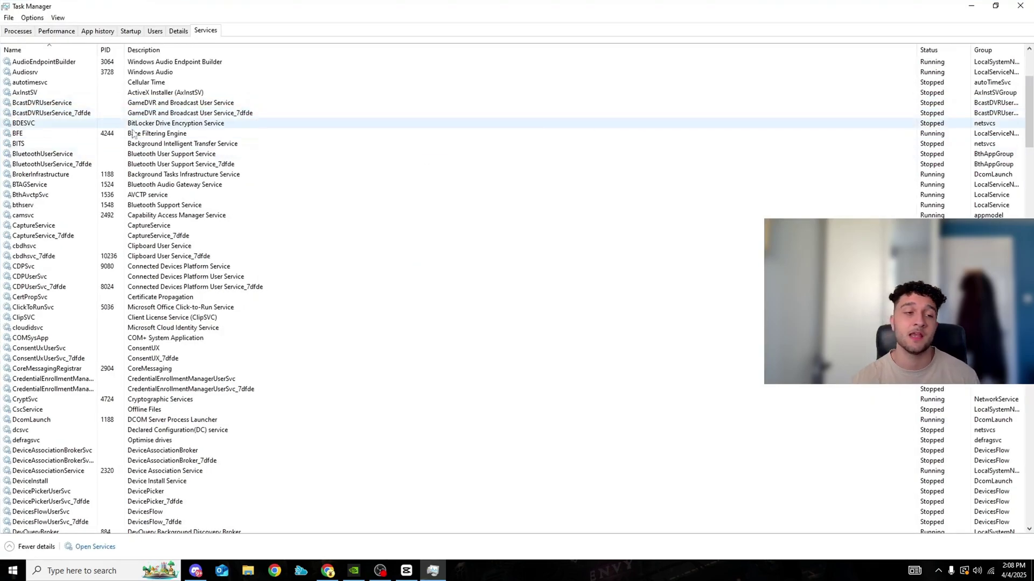
Select the stopped SysMain service and launch the full Services console.
scroll(137, 301, down, 20)
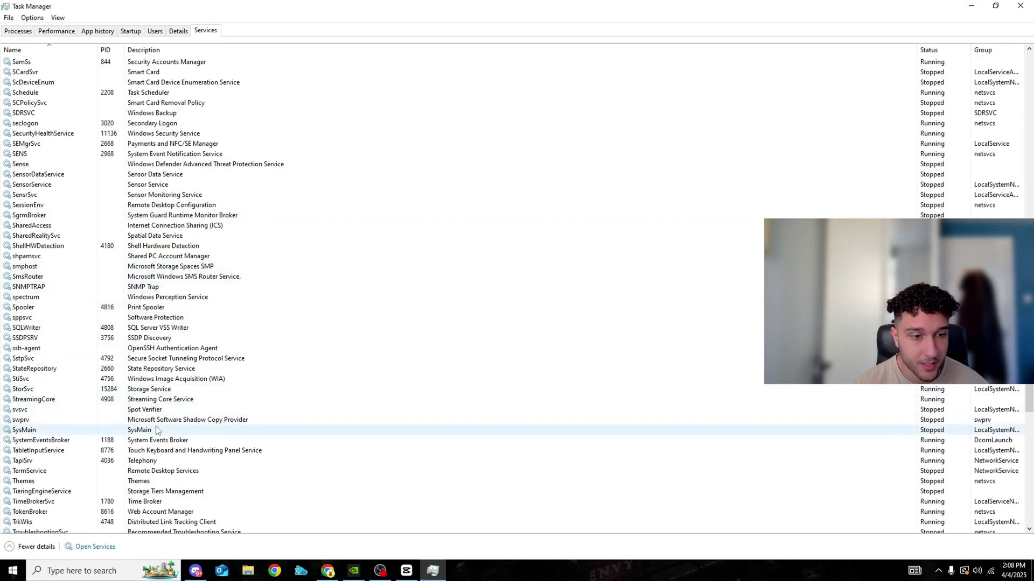
click(83, 430)
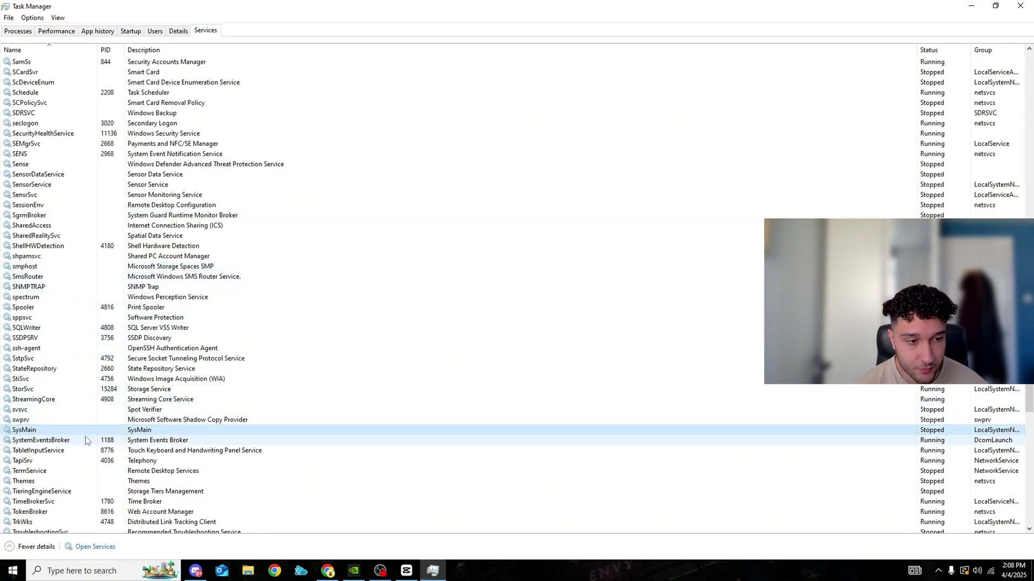
click(104, 547)
Locate SysMain in the Services console and open its Properties.
scroll(291, 455, down, 20)
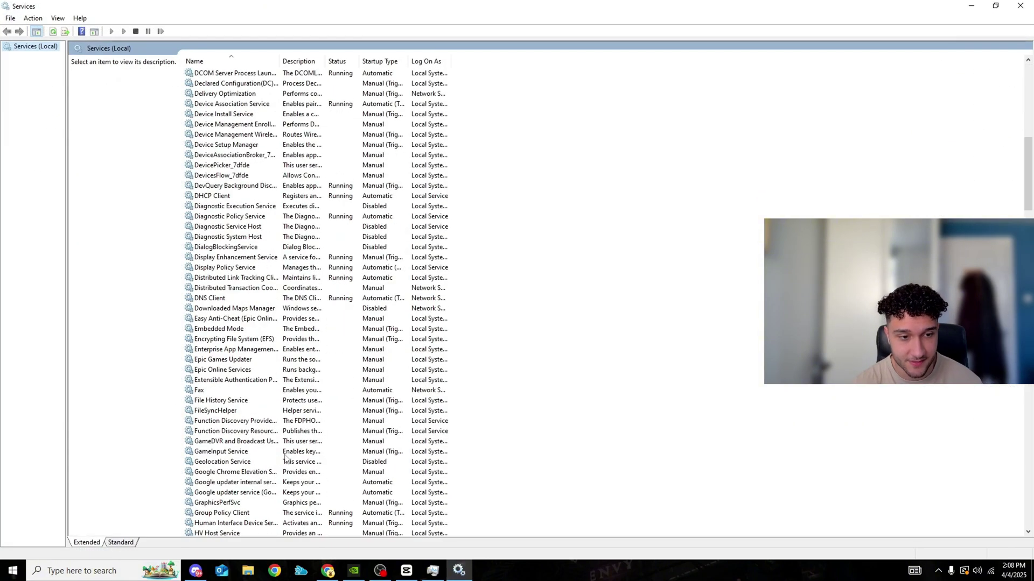
scroll(291, 455, down, 20)
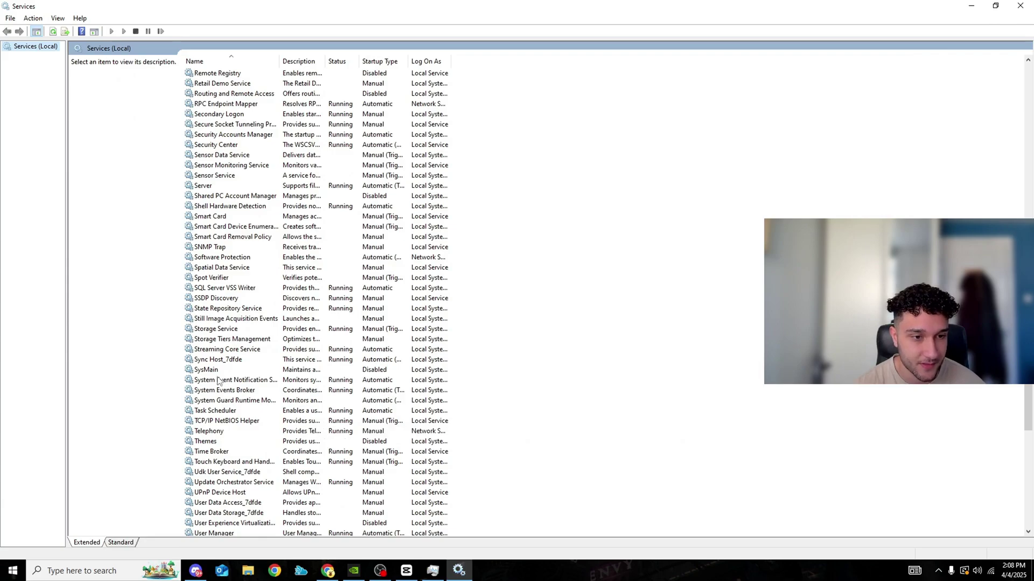
click(215, 372)
right_click(229, 374)
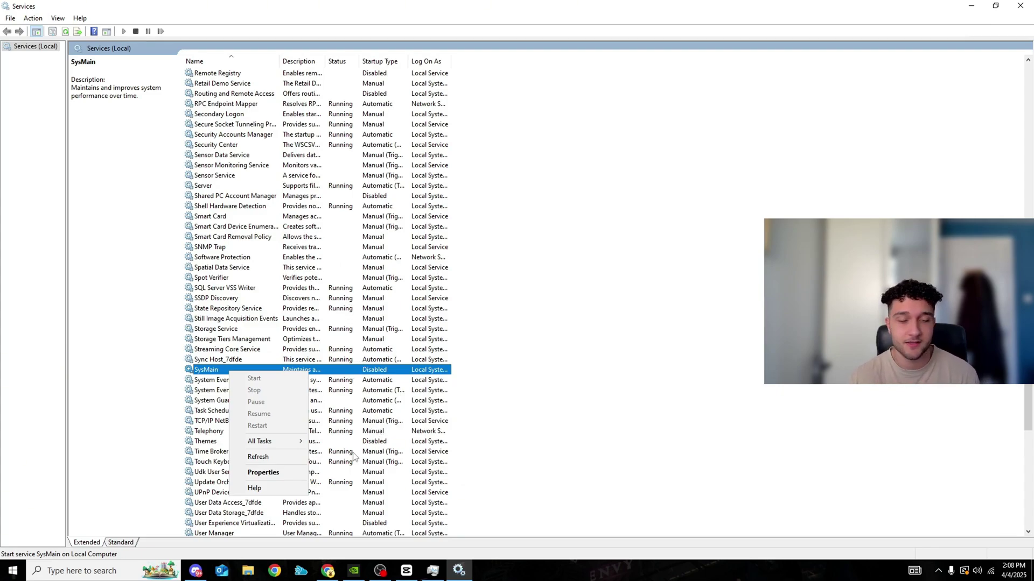
right_click(346, 374)
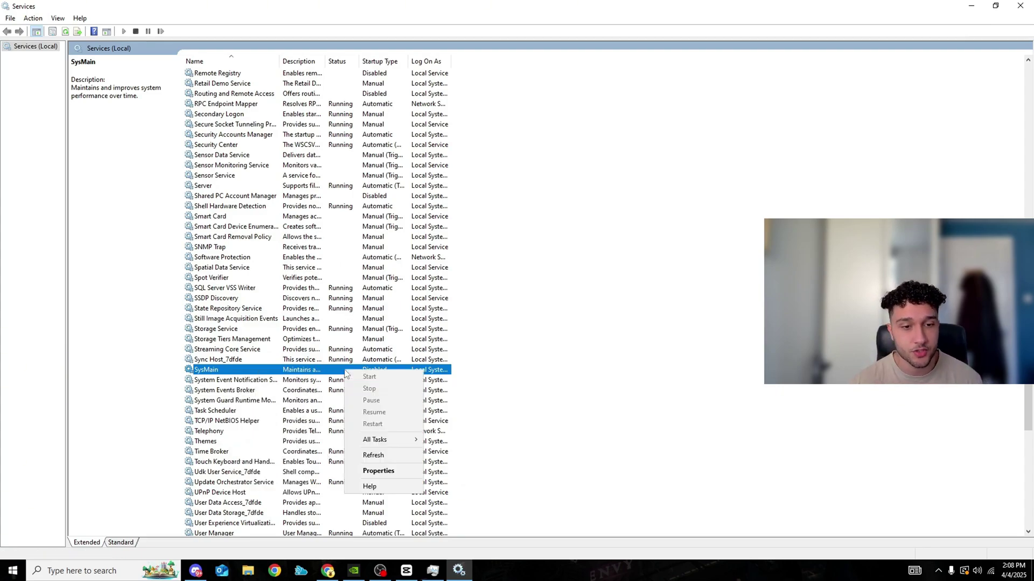
click(378, 471)
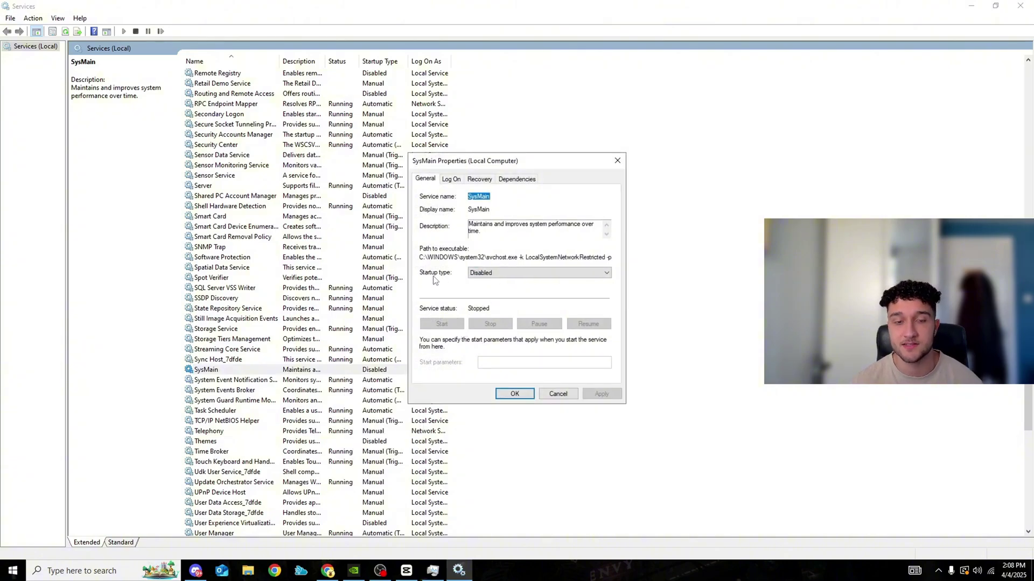
Set SysMain's startup type to Disabled, apply it, and close the Services console.
click(477, 275)
click(492, 301)
click(484, 273)
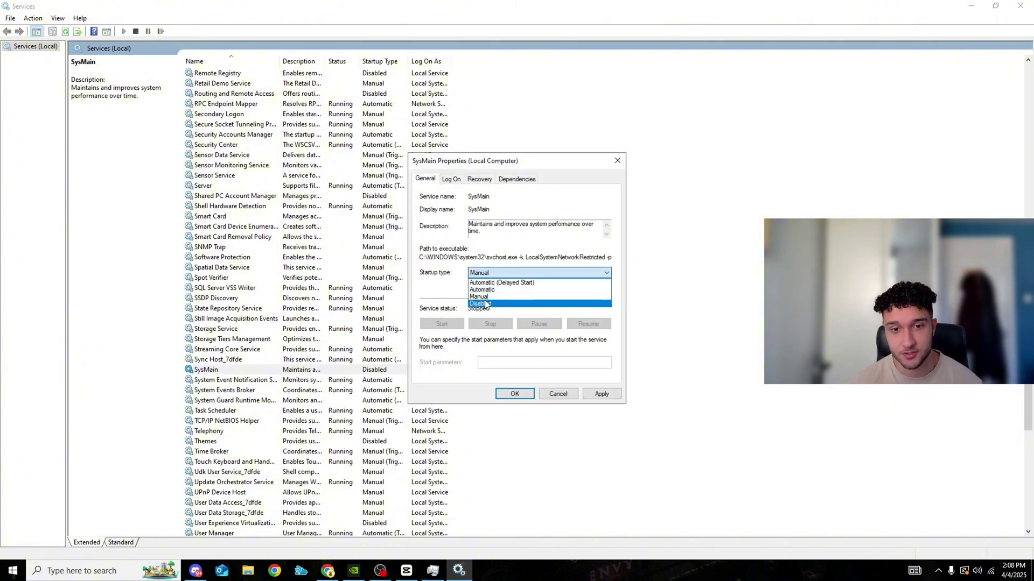
click(486, 311)
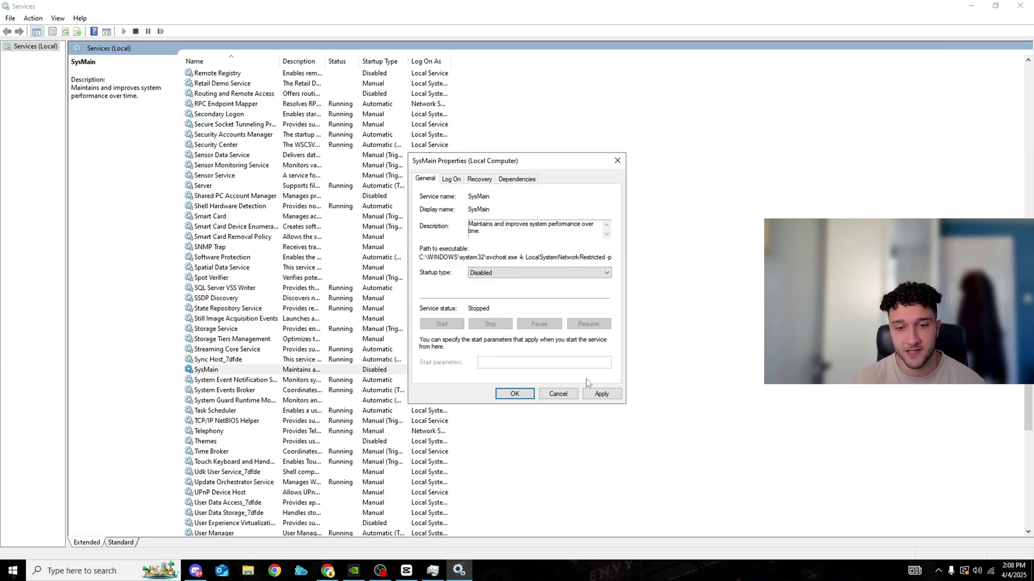
click(598, 395)
click(518, 396)
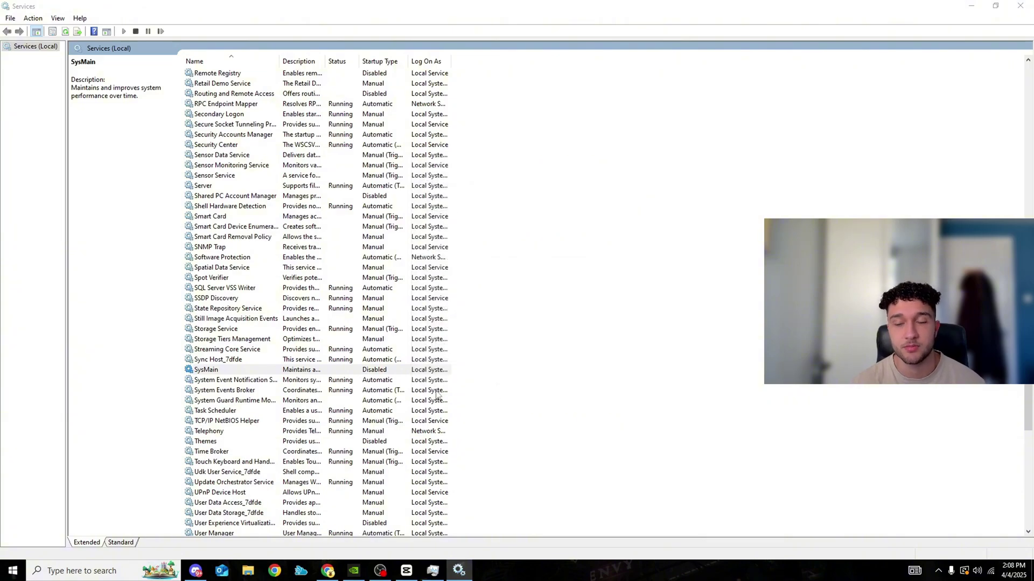
click(1020, 5)
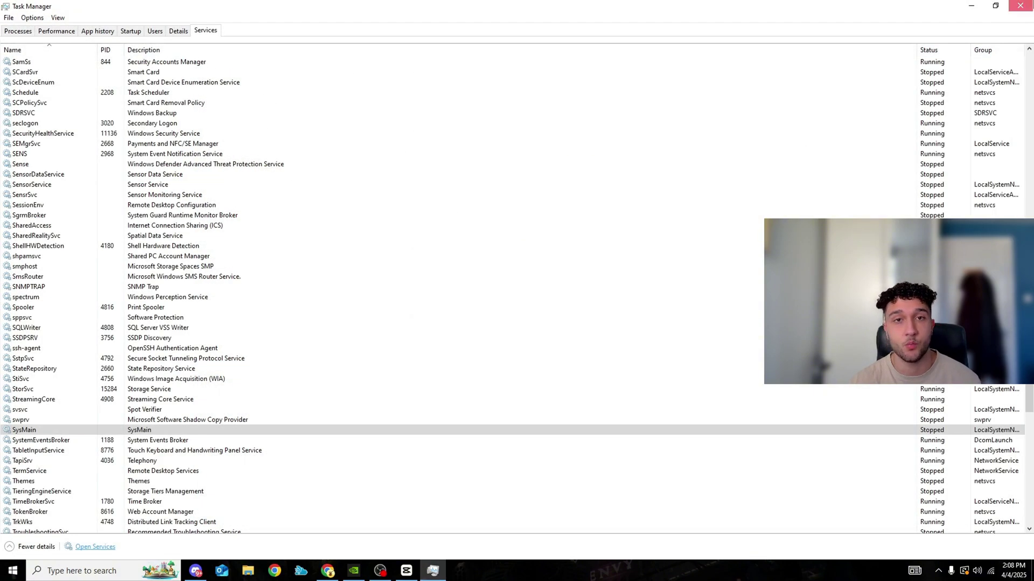
Close Task Manager, check GeForce Experience drivers (572.83 over installed 566.14), then minimize it.
click(1020, 6)
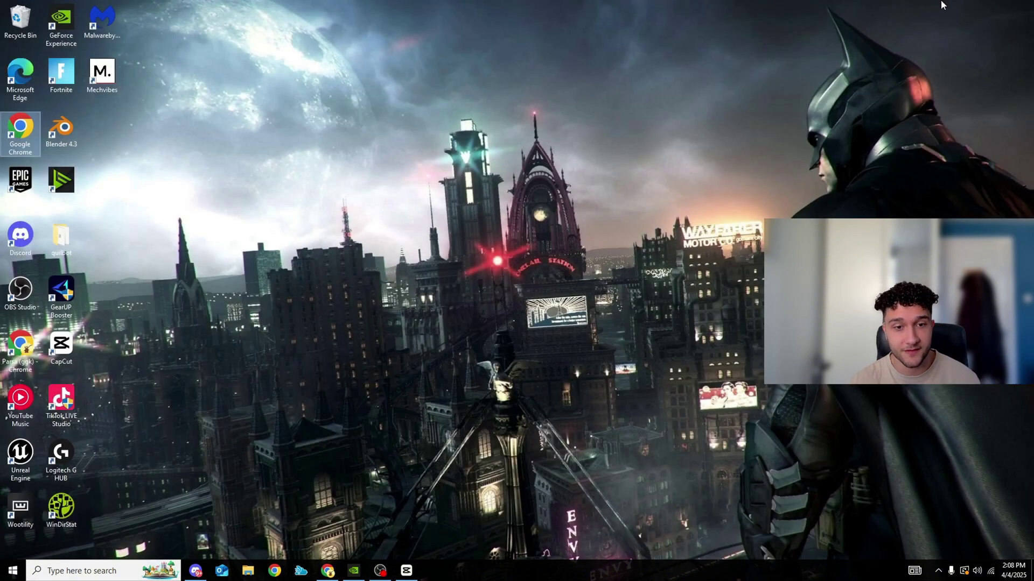
double_click(79, 31)
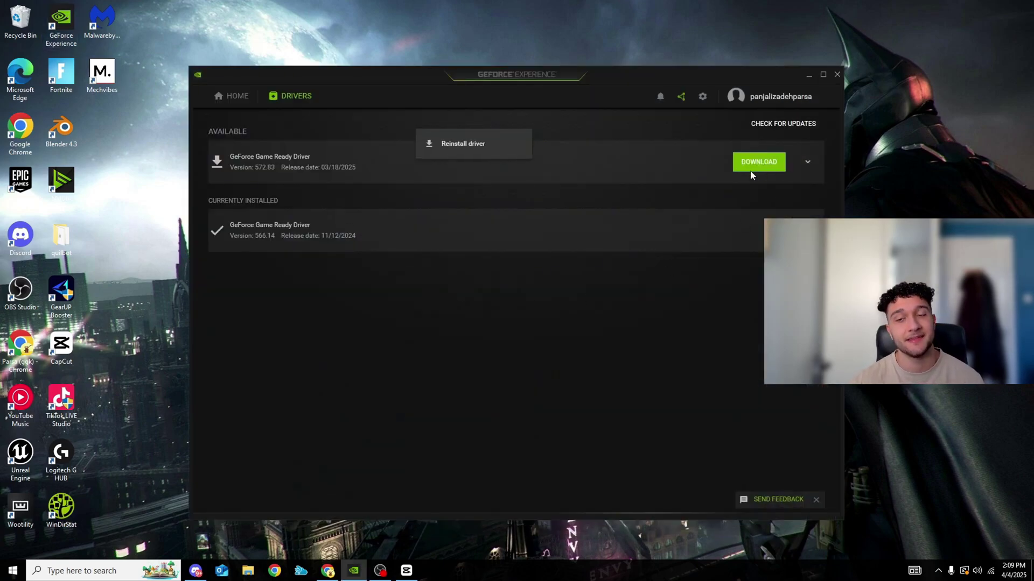
click(809, 73)
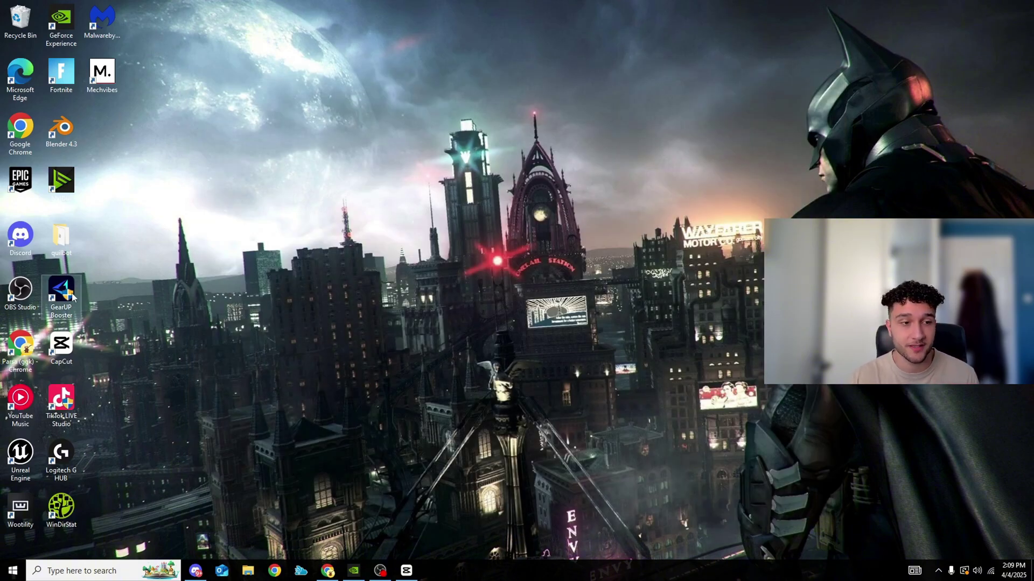
drag(61, 290, 350, 186)
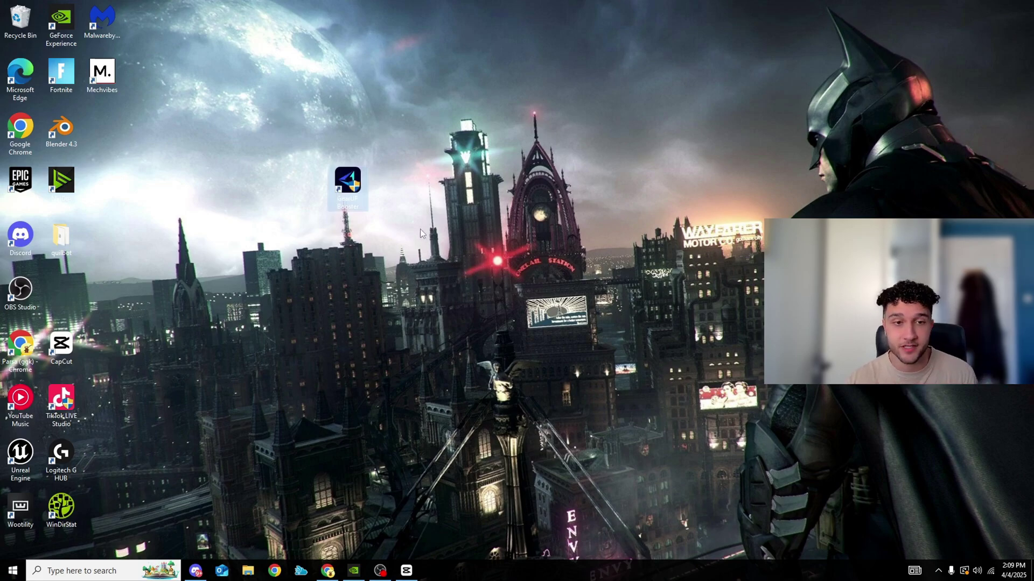
drag(347, 184, 71, 296)
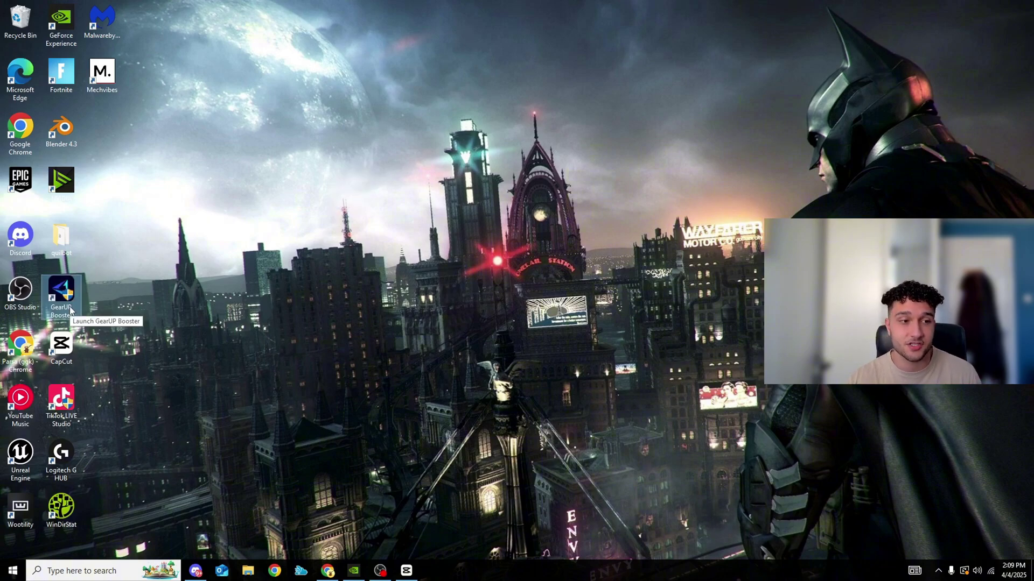